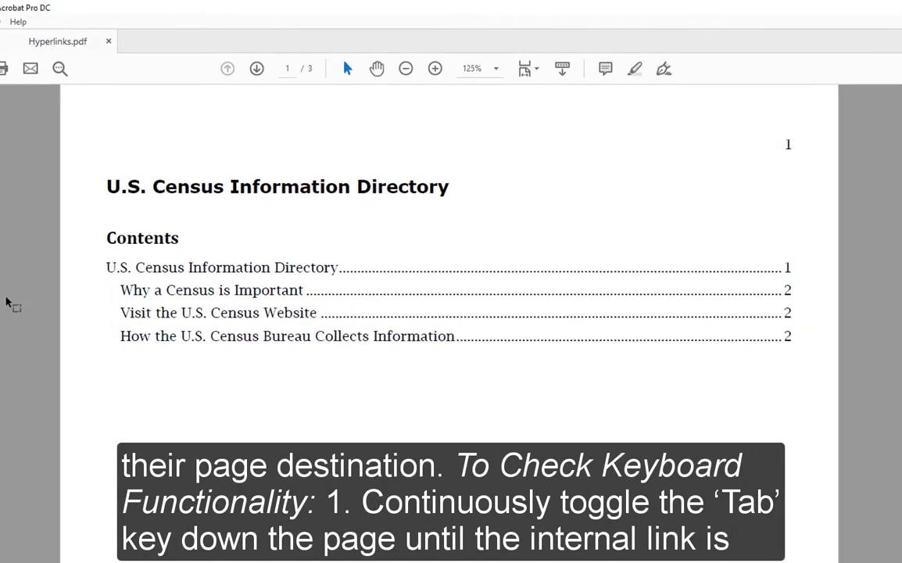
# Test the "Why a Census is Important" contents link with keyboard navigation and check the heading it leads to.
pyautogui.scroll(-1, 8, 302)
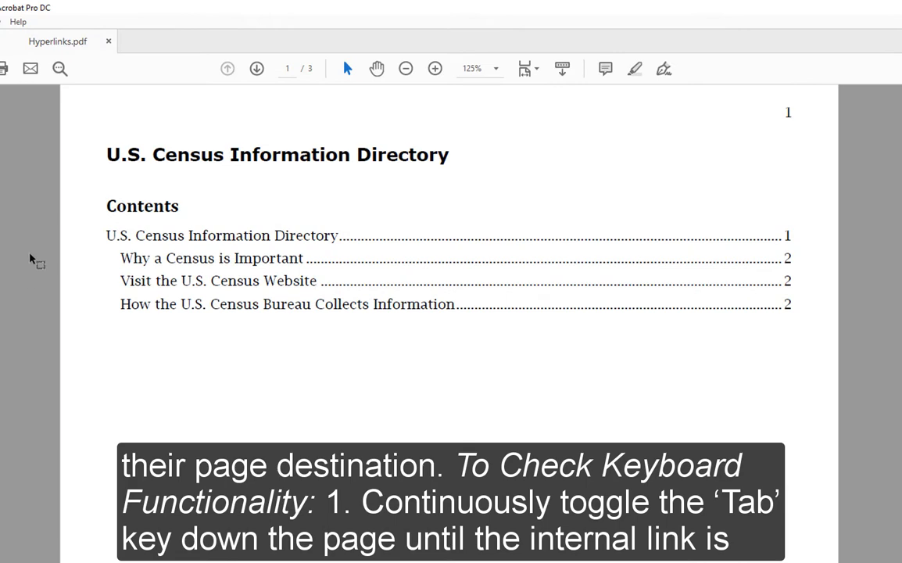
pyautogui.press('Tab')
pyautogui.press('Tab')
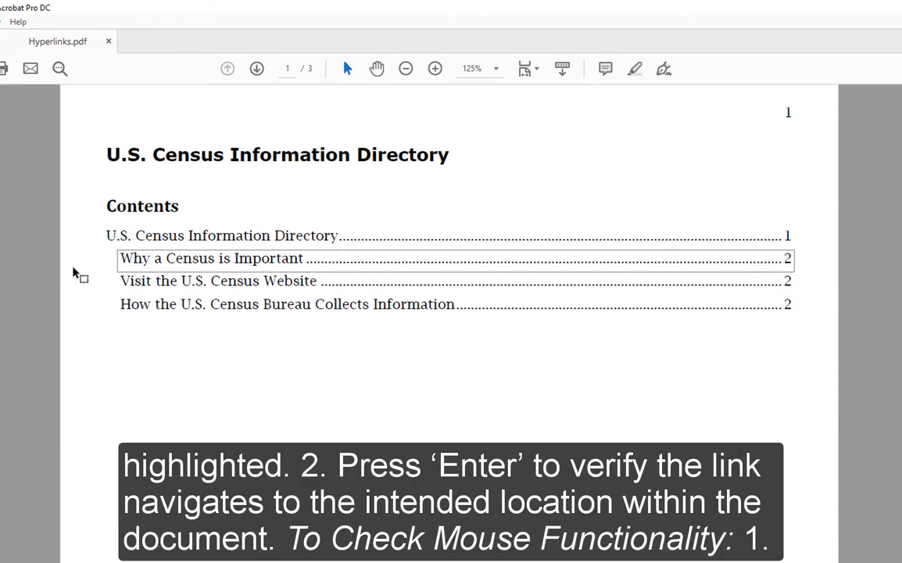
pyautogui.press('Return')
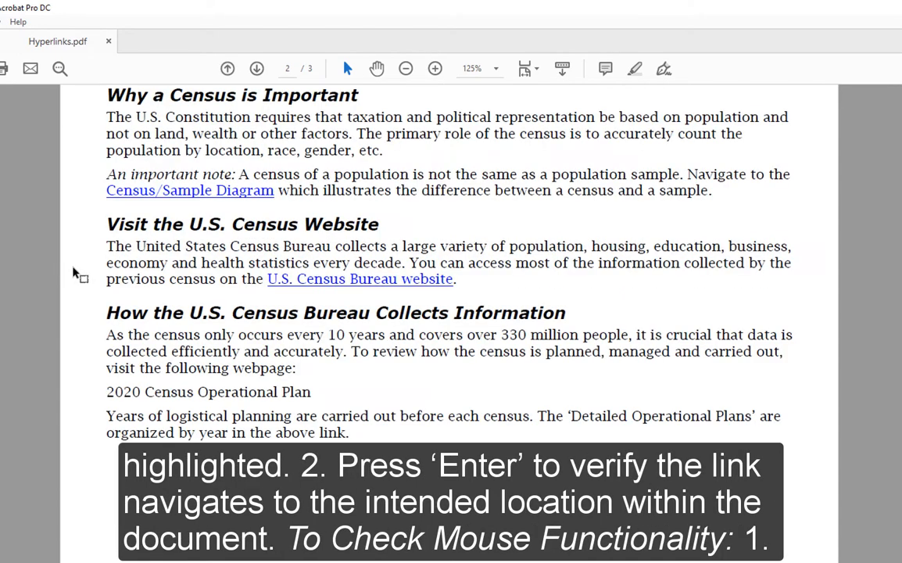
pyautogui.moveTo(367, 95); pyautogui.dragTo(87, 95)
pyautogui.click(385, 99)
# Return to the contents on page 1 and test the "Why a Census is Important" link with the mouse, checking its destination heading.
pyautogui.moveTo(900, 313); pyautogui.dragTo(900, 129)
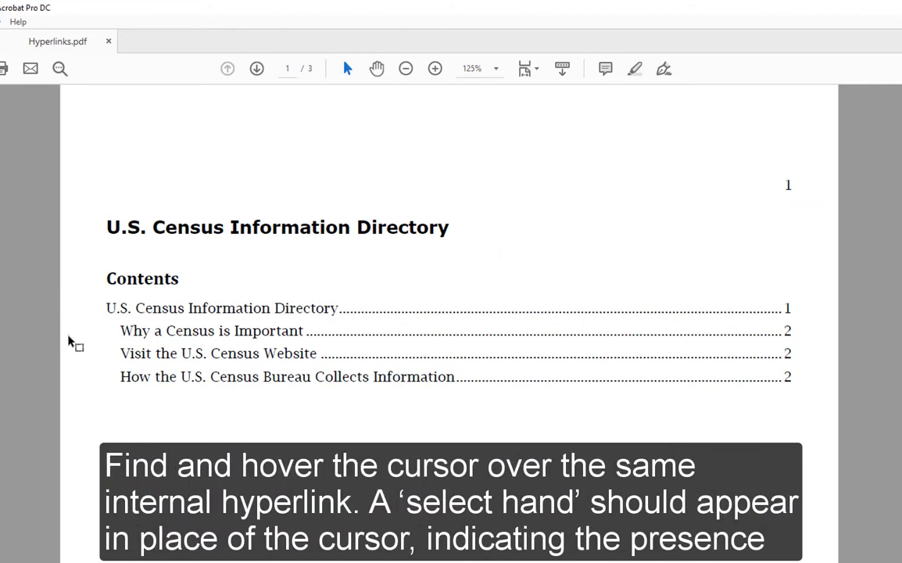
pyautogui.click(233, 337)
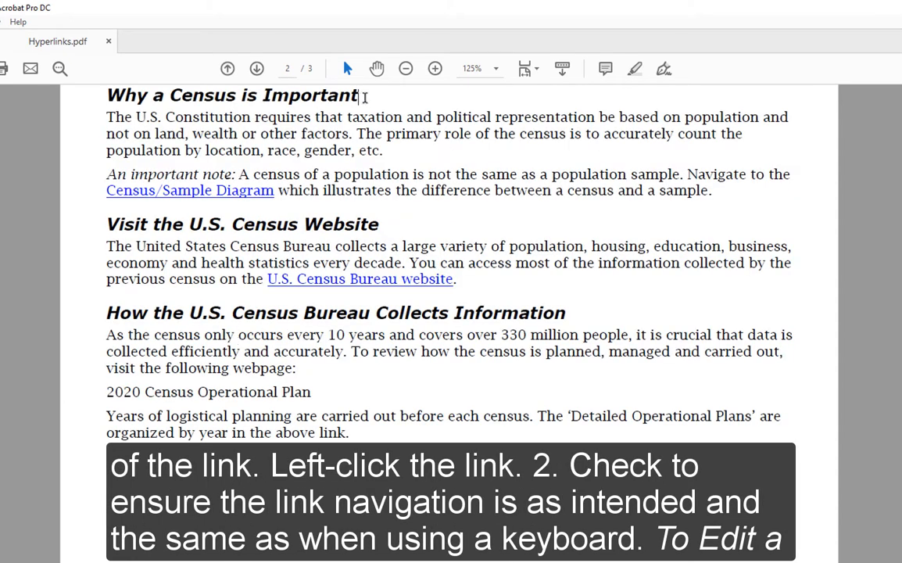
pyautogui.moveTo(367, 96); pyautogui.dragTo(105, 95)
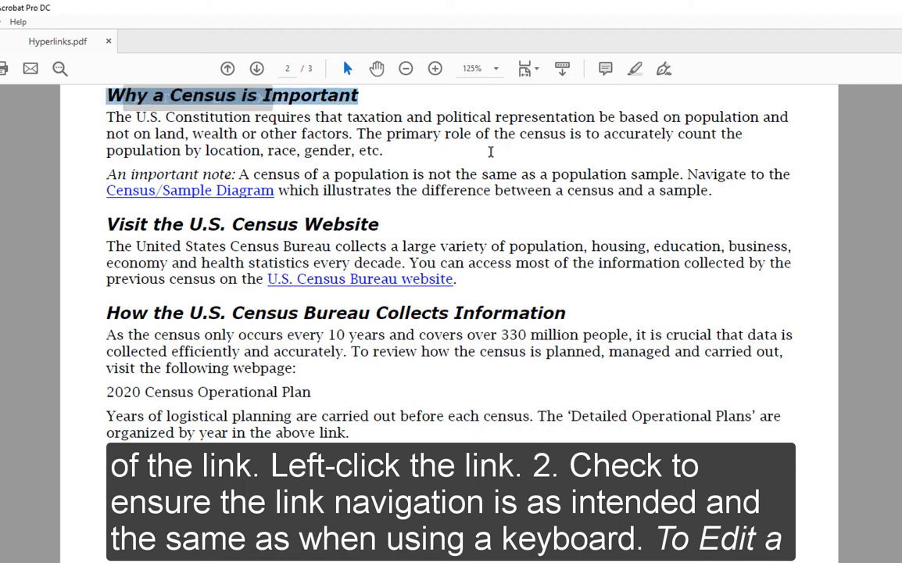
pyautogui.click(463, 164)
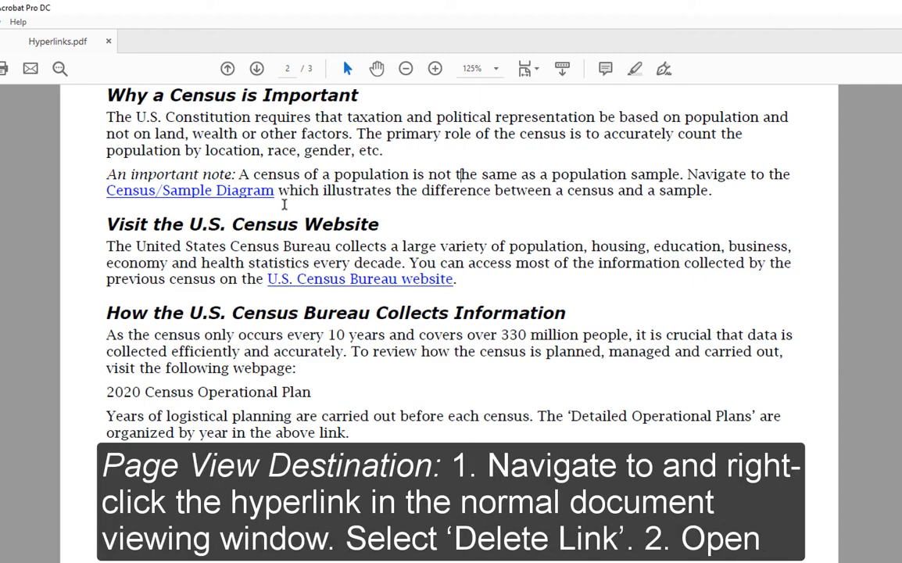
# Delete the existing link on "Census/Sample Diagram" and open the document in the Edit PDF tool.
pyautogui.rightClick(211, 200)
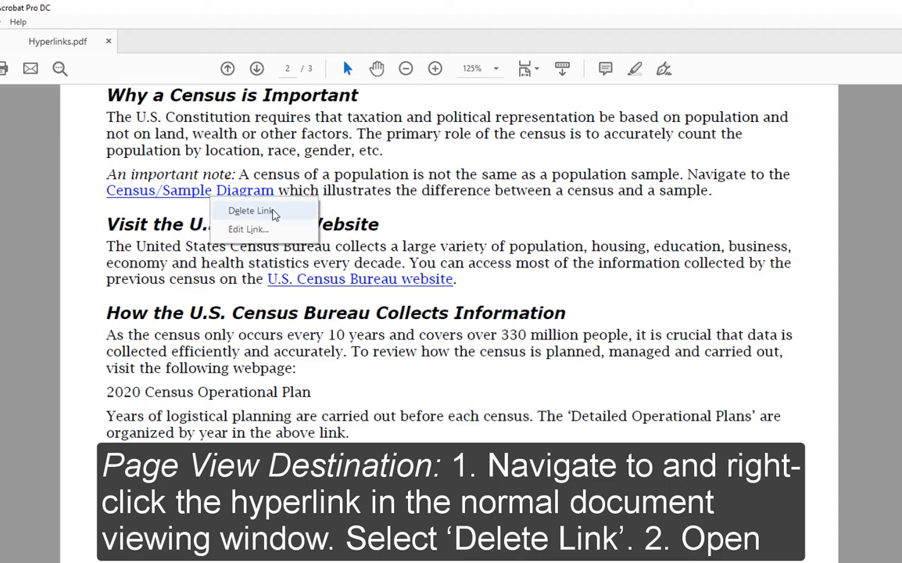
pyautogui.click(251, 211)
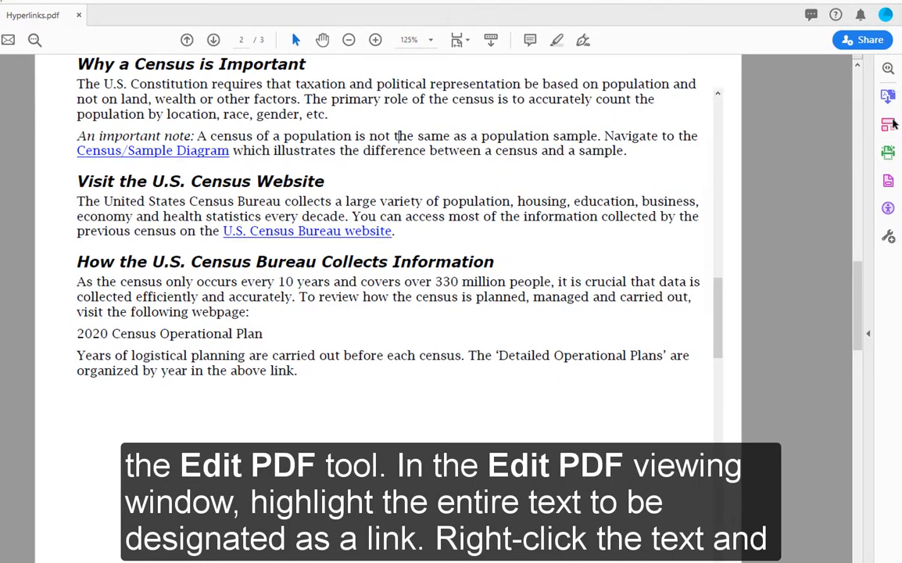
pyautogui.click(889, 124)
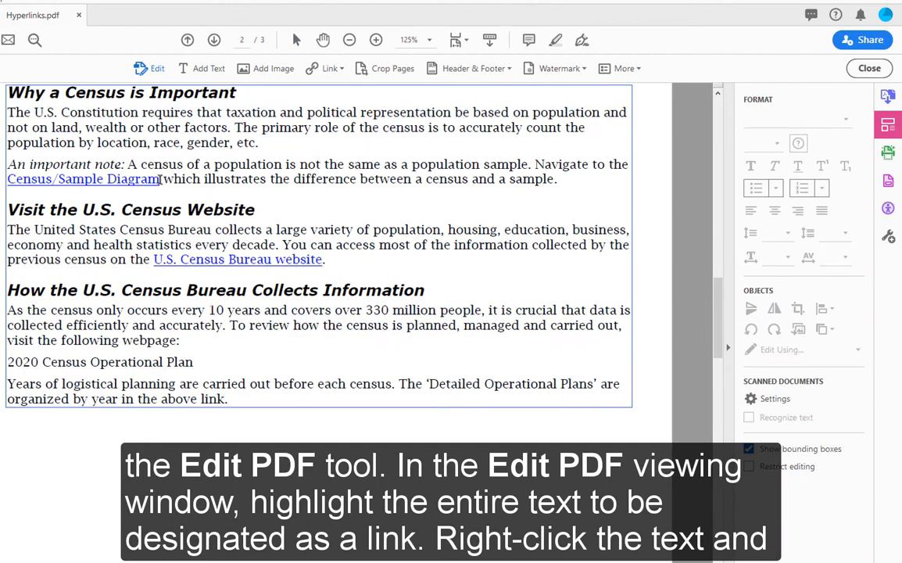
# Start a new link on the "Census/Sample Diagram" text with the "Go to a page view" action.
pyautogui.moveTo(161, 179); pyautogui.dragTo(7, 180)
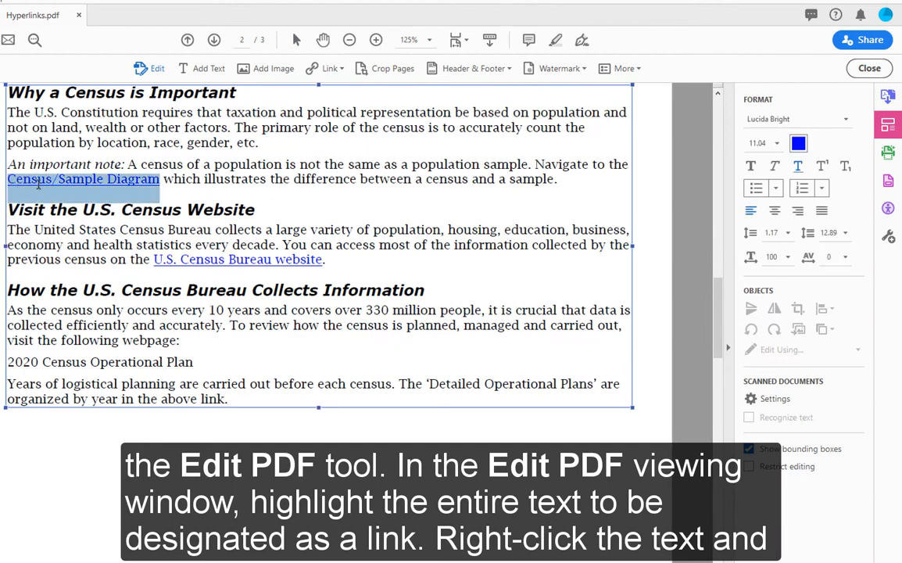
pyautogui.rightClick(127, 180)
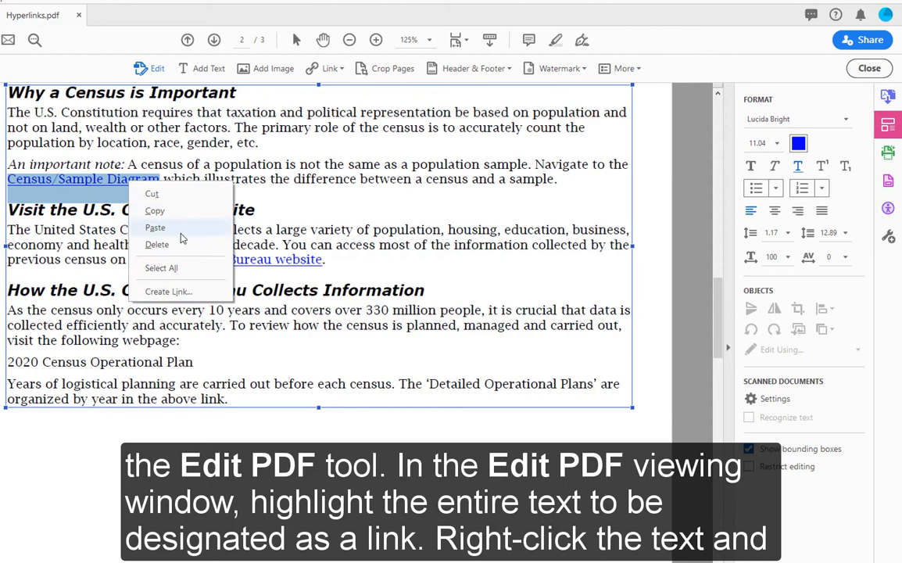
pyautogui.click(201, 291)
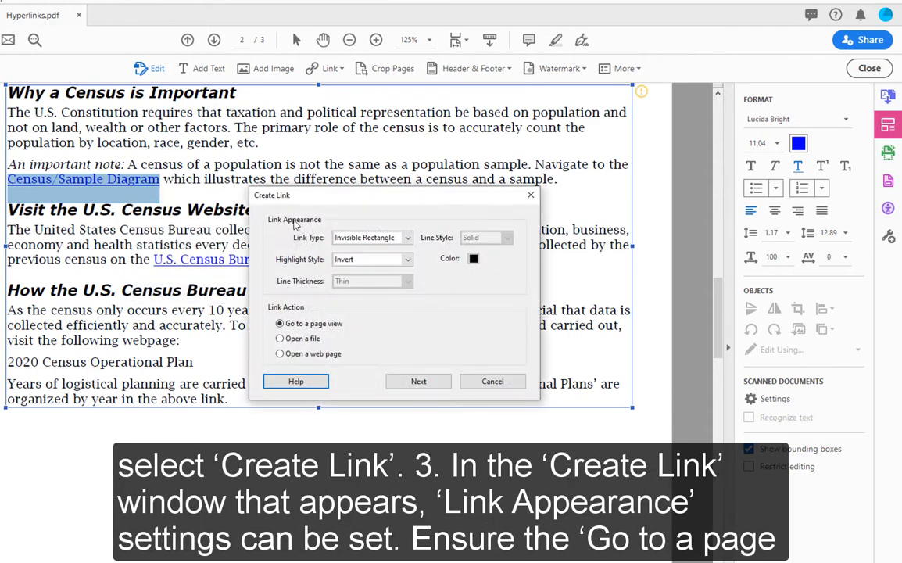
pyautogui.moveTo(303, 175); pyautogui.dragTo(358, 96)
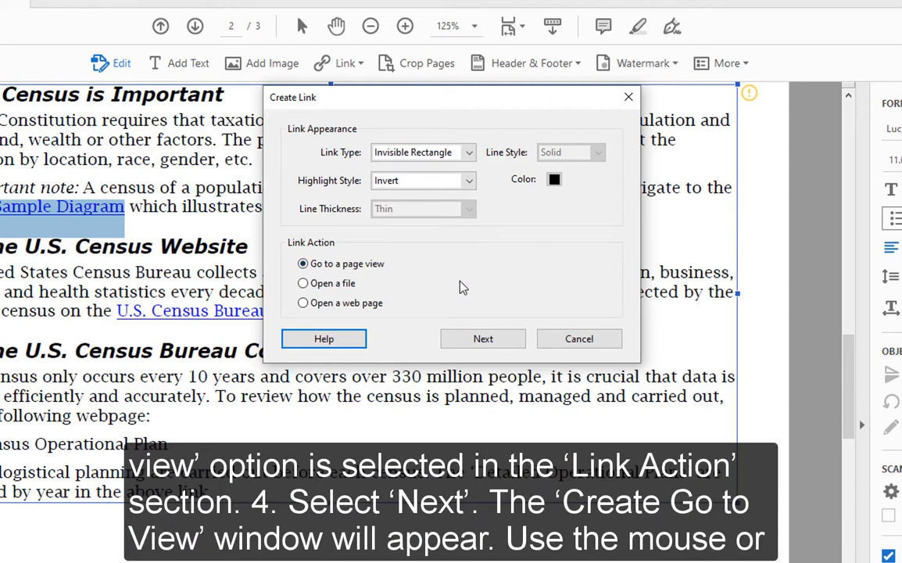
pyautogui.click(483, 339)
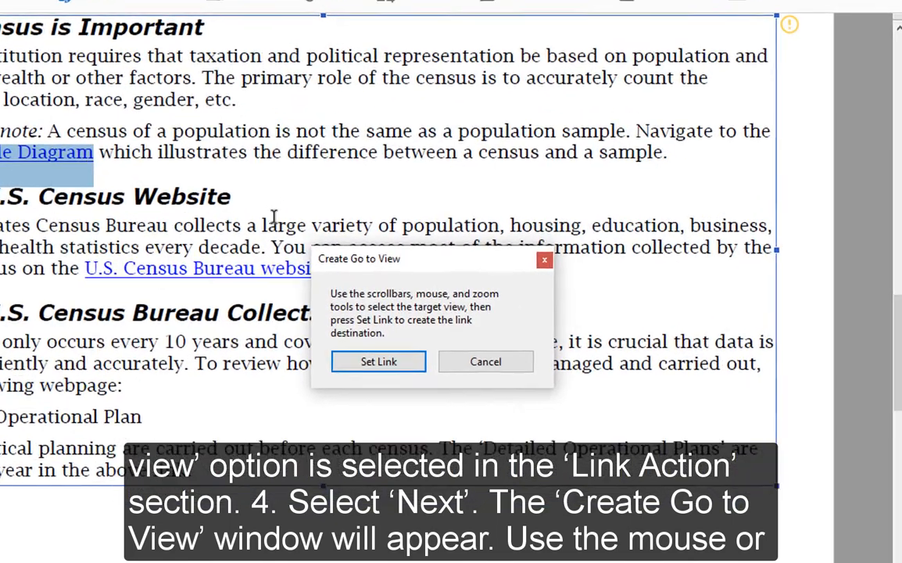
# Set the link destination to the Census/Sample Diagram on page 3 at 139% zoom, and test the link from page 2.
pyautogui.scroll(-3, 192, 136)
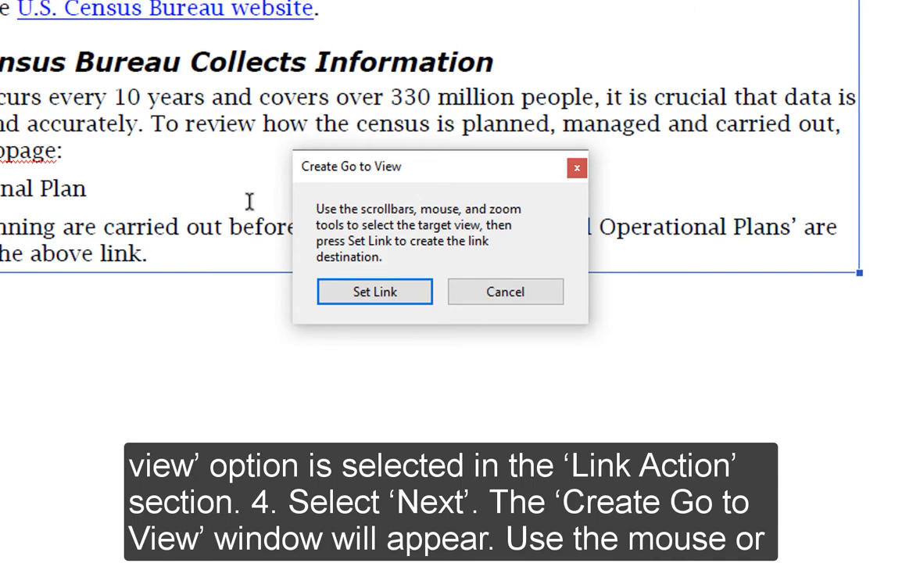
pyautogui.scroll(-3, 246, 208)
pyautogui.scroll(-6, 400, 299)
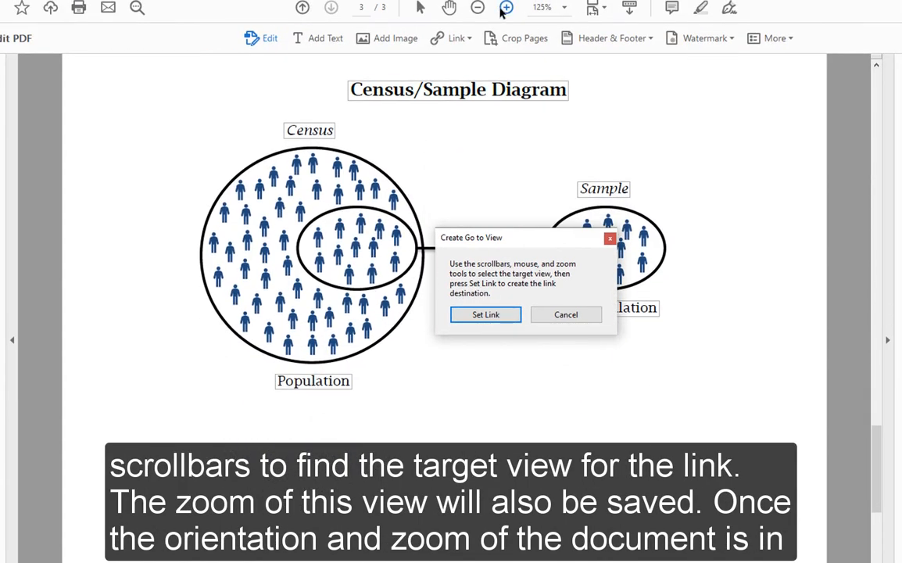
pyautogui.click(505, 8)
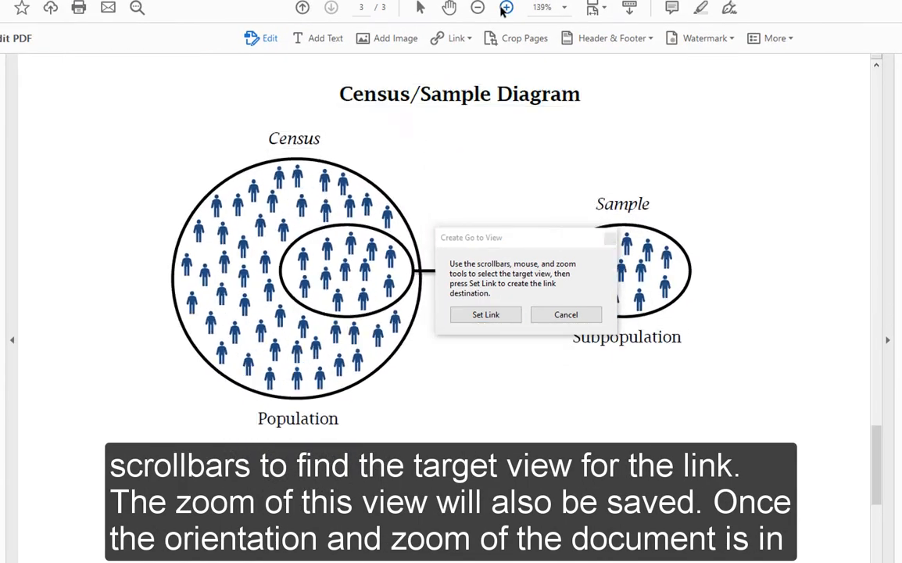
pyautogui.moveTo(523, 238); pyautogui.dragTo(636, 78)
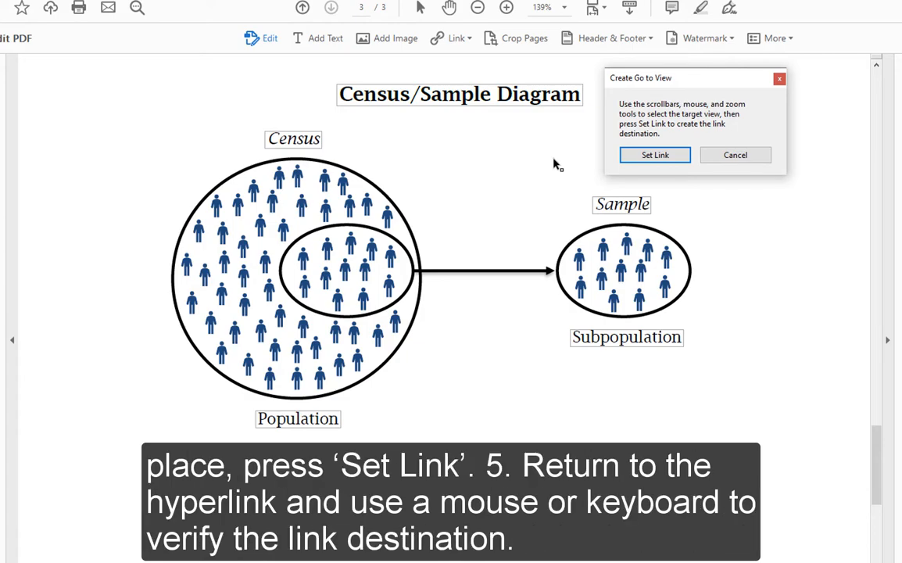
pyautogui.click(628, 156)
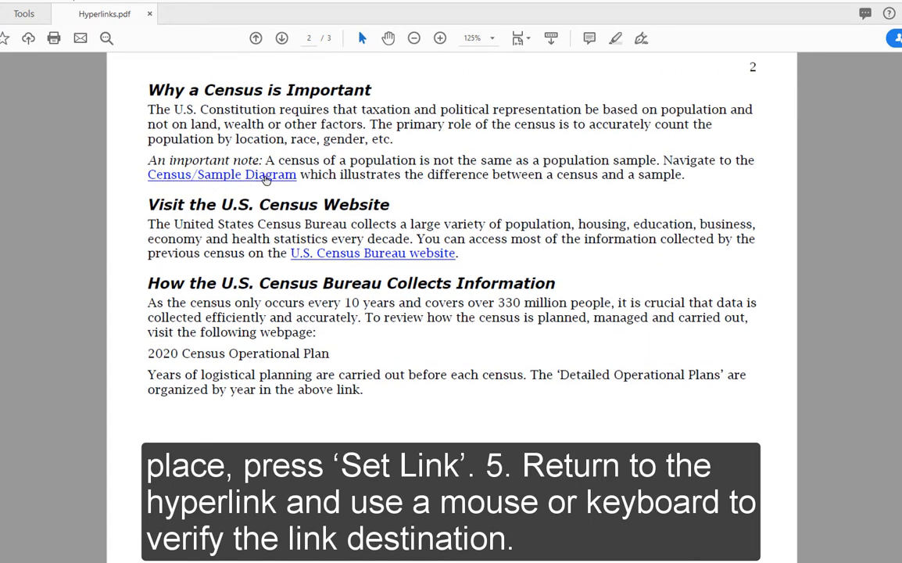
pyautogui.click(241, 175)
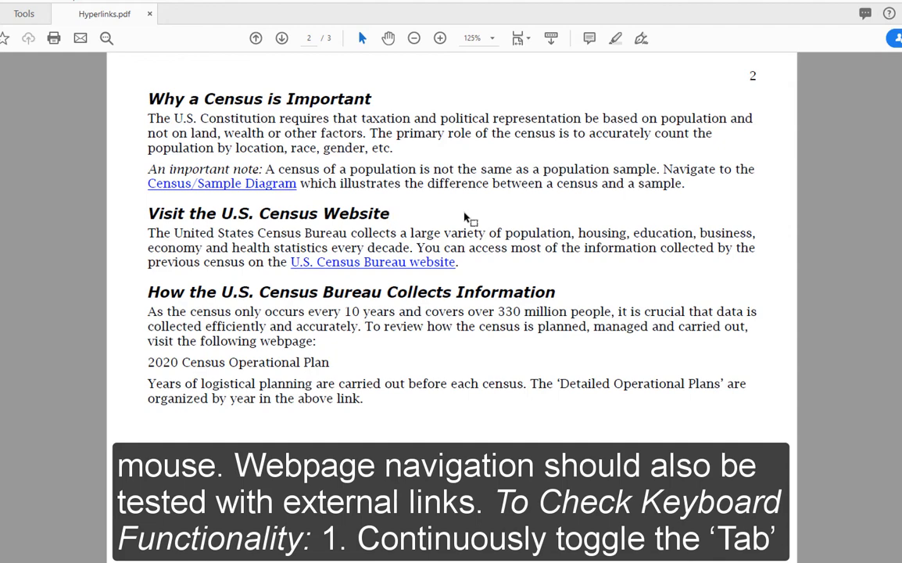
# Test the "U.S. Census Bureau website" link with keyboard navigation, check the opened page's address, and close the browser.
pyautogui.press('Tab')
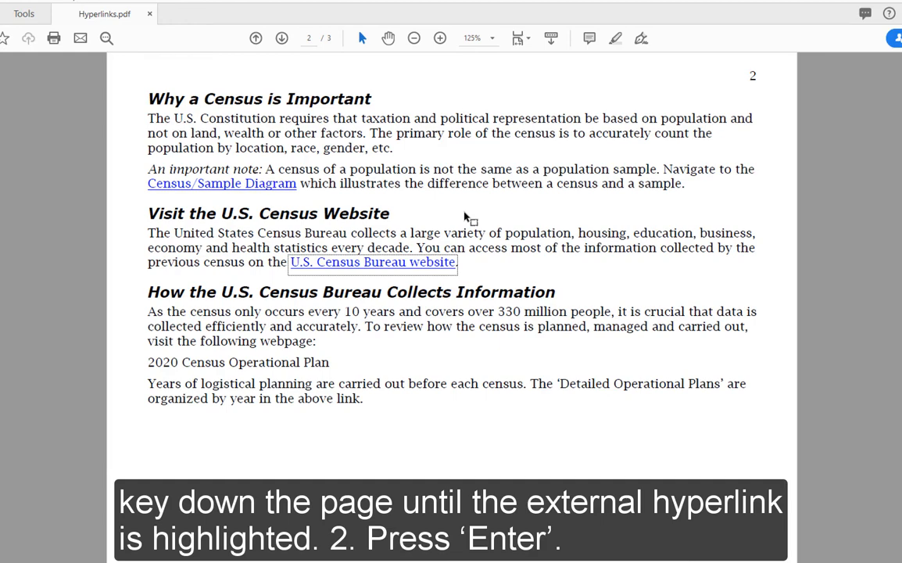
pyautogui.press('Return')
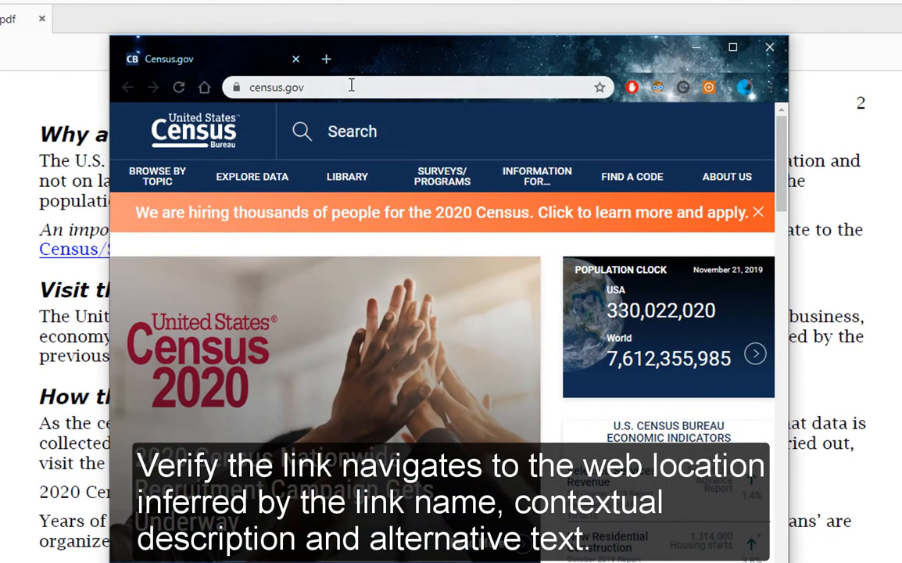
pyautogui.click(372, 67)
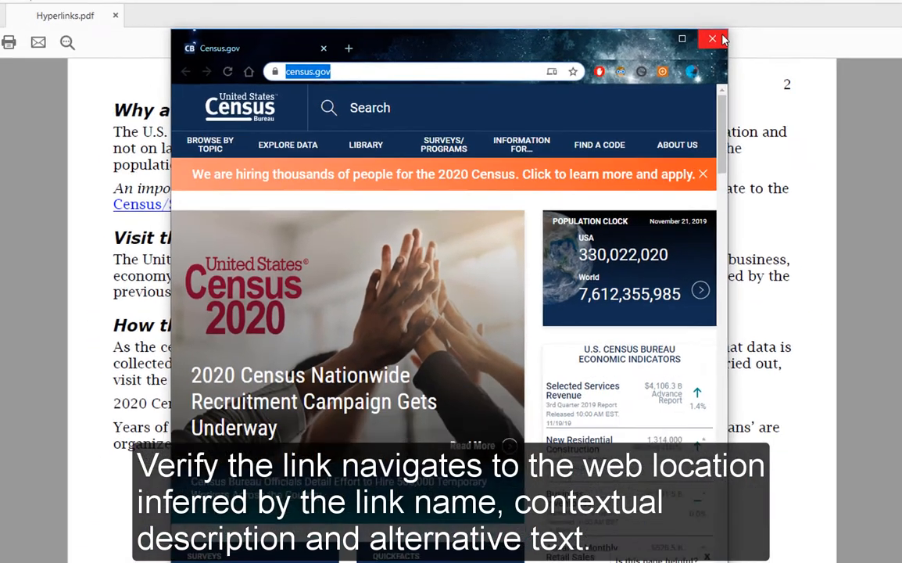
pyautogui.click(769, 47)
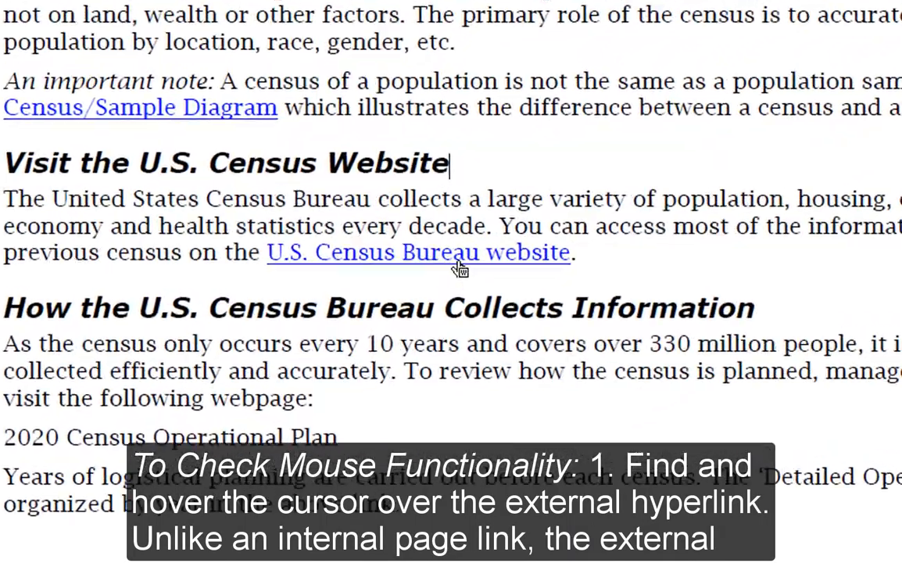
# Check the web address of the "U.S. Census Bureau website" link, open it with the mouse, and close the browser.
pyautogui.moveTo(458, 267)
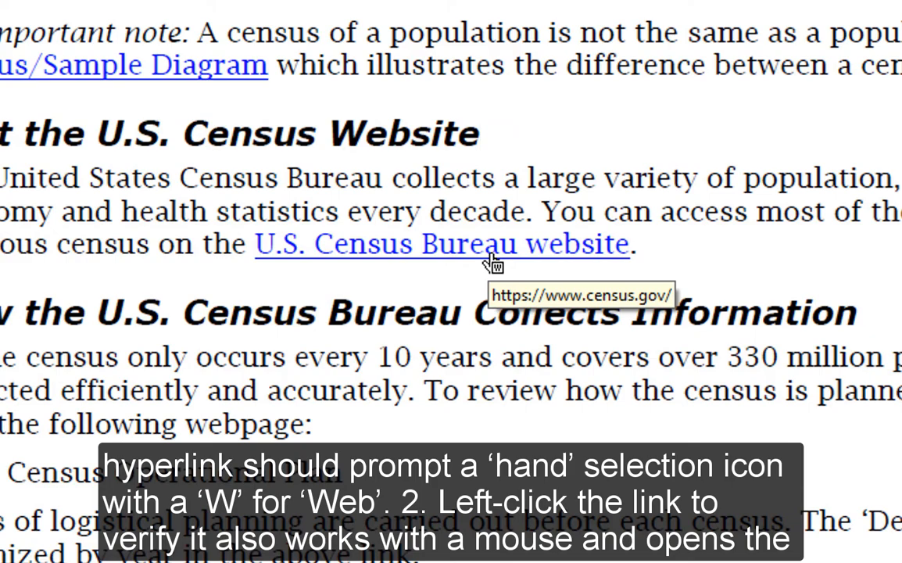
pyautogui.click(492, 258)
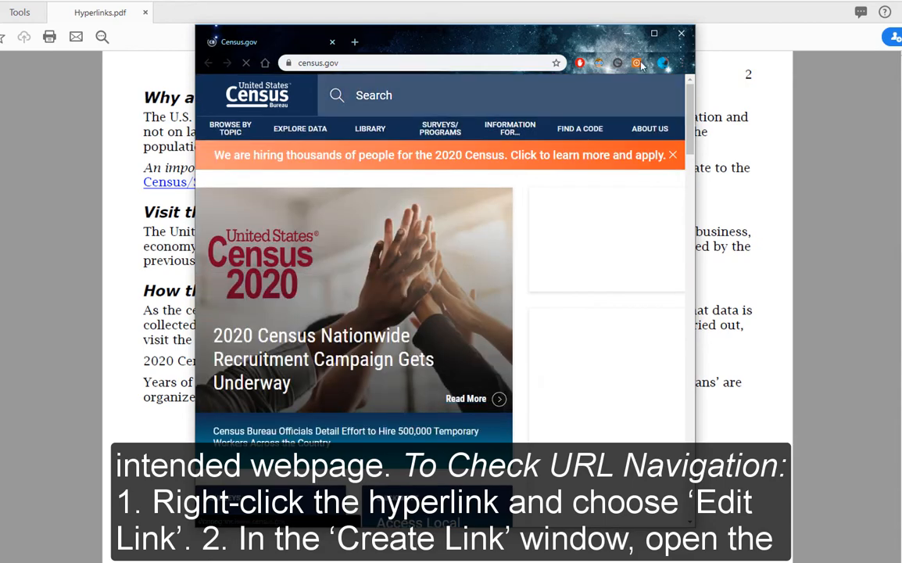
pyautogui.click(681, 34)
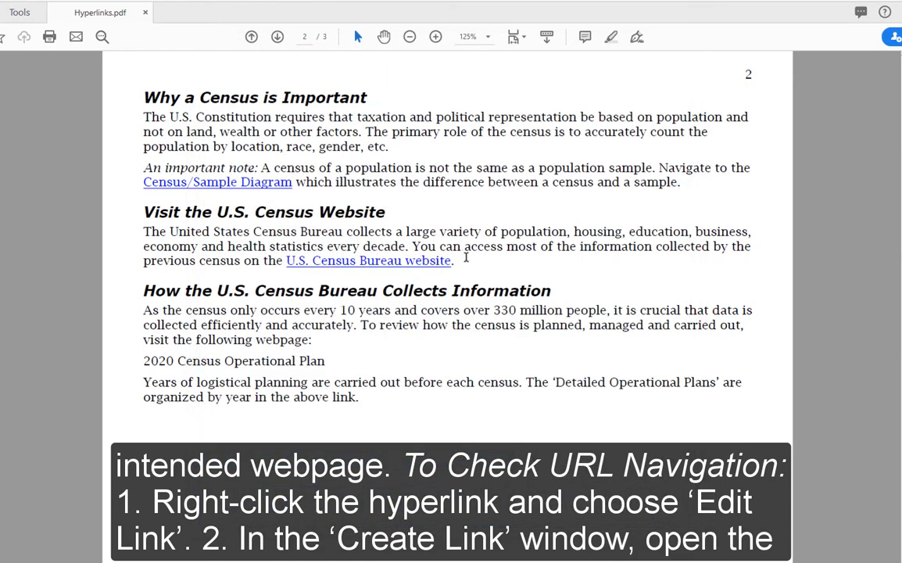
pyautogui.rightClick(430, 261)
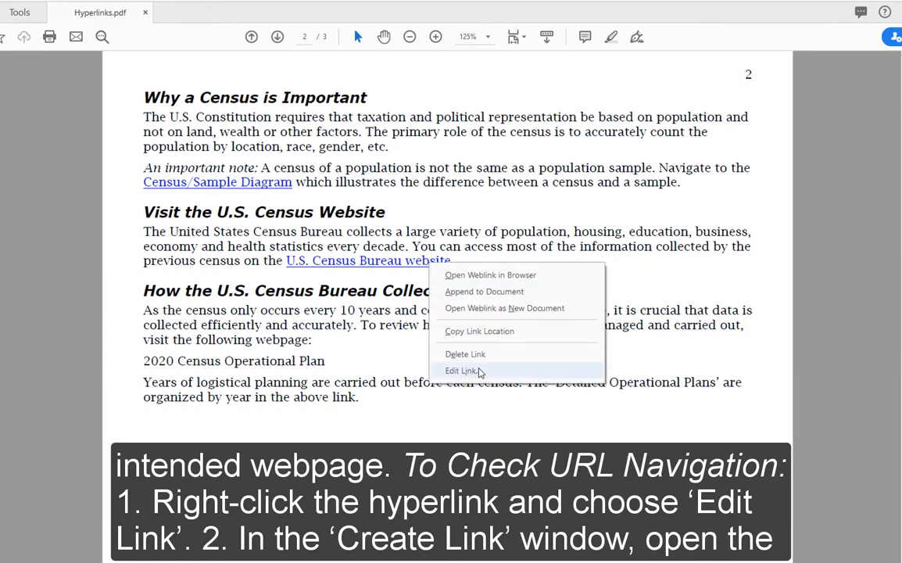
pyautogui.click(480, 372)
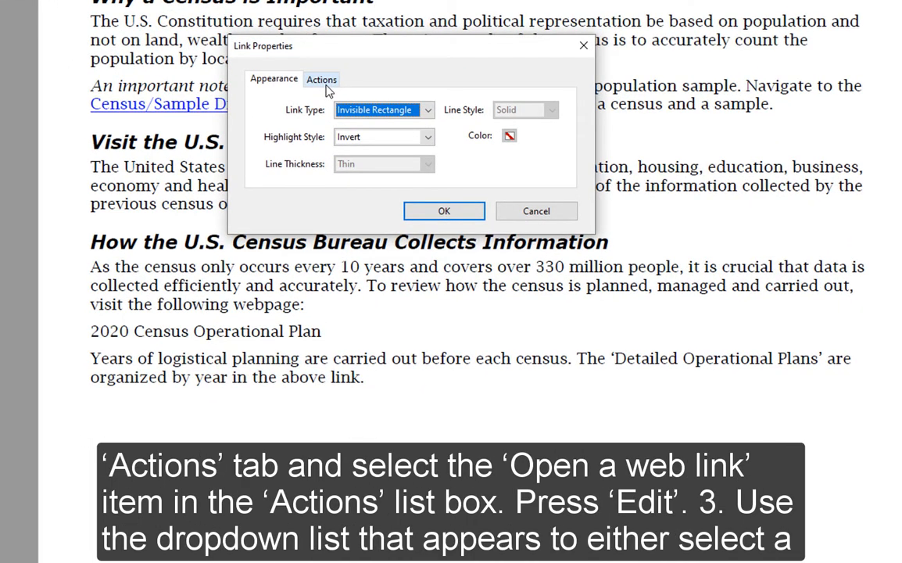
pyautogui.click(322, 80)
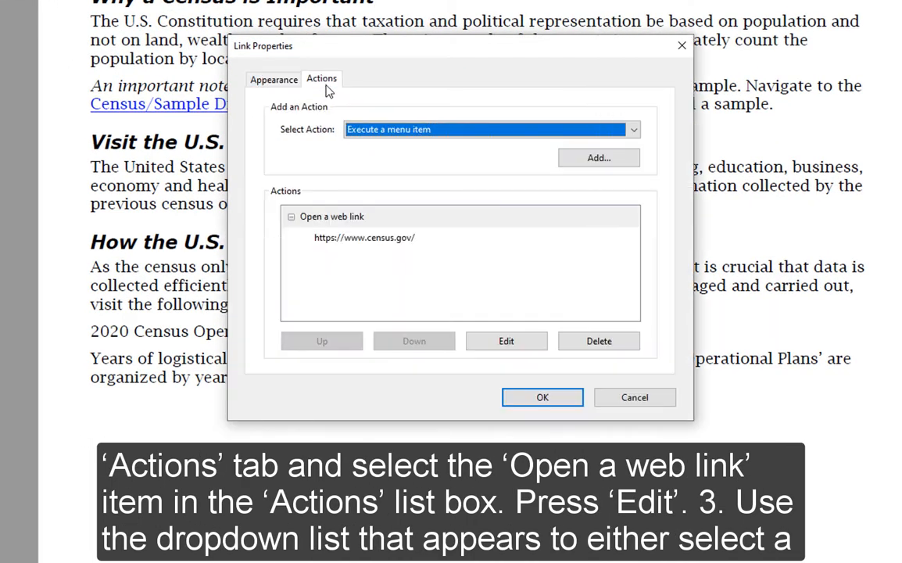
pyautogui.click(364, 219)
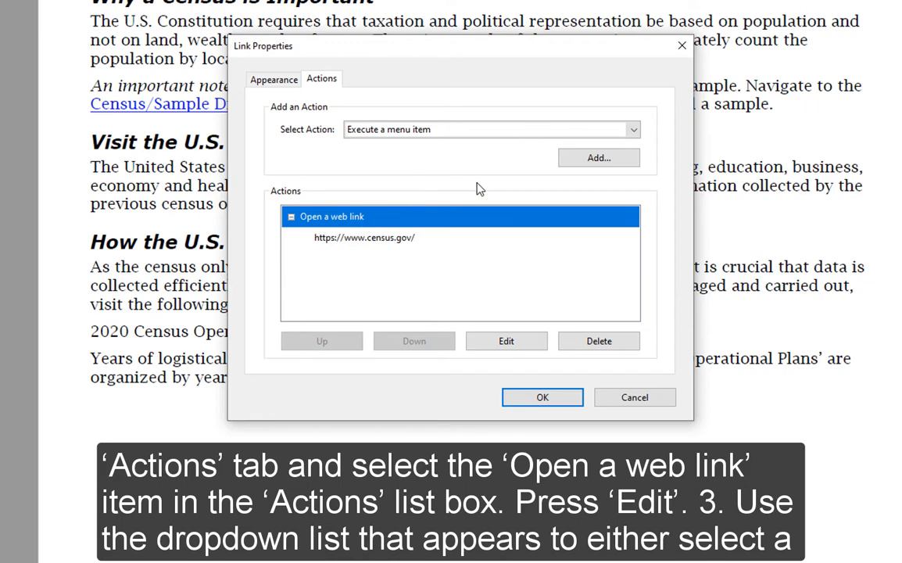
pyautogui.click(519, 343)
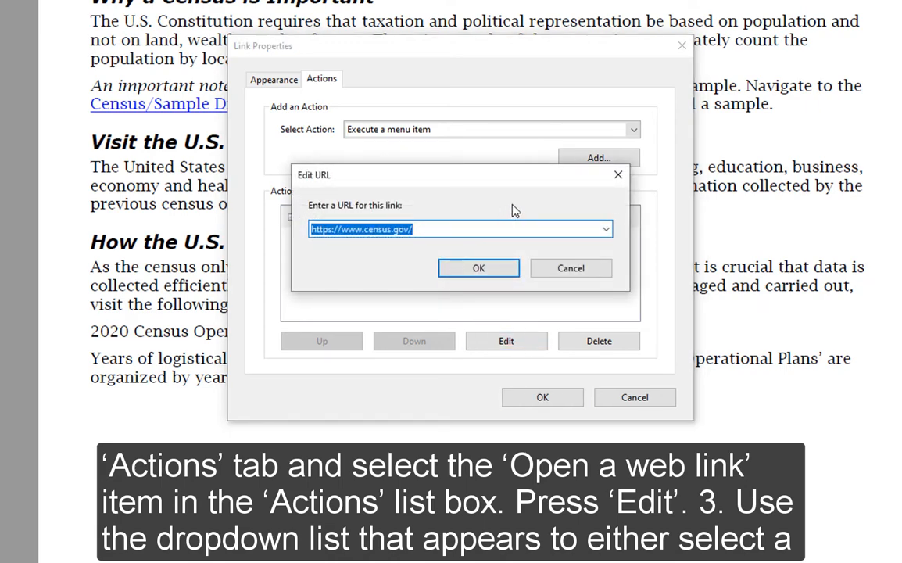
pyautogui.click(606, 229)
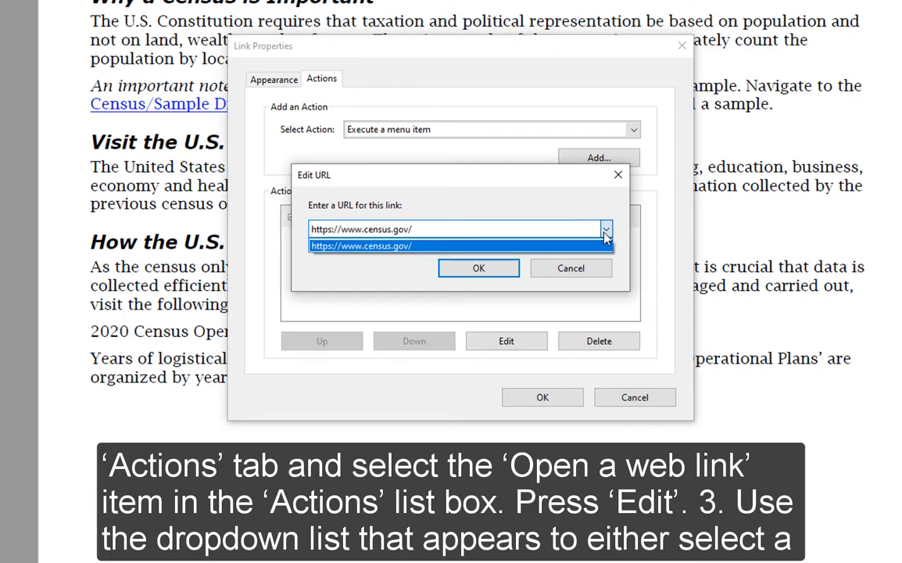
pyautogui.click(406, 247)
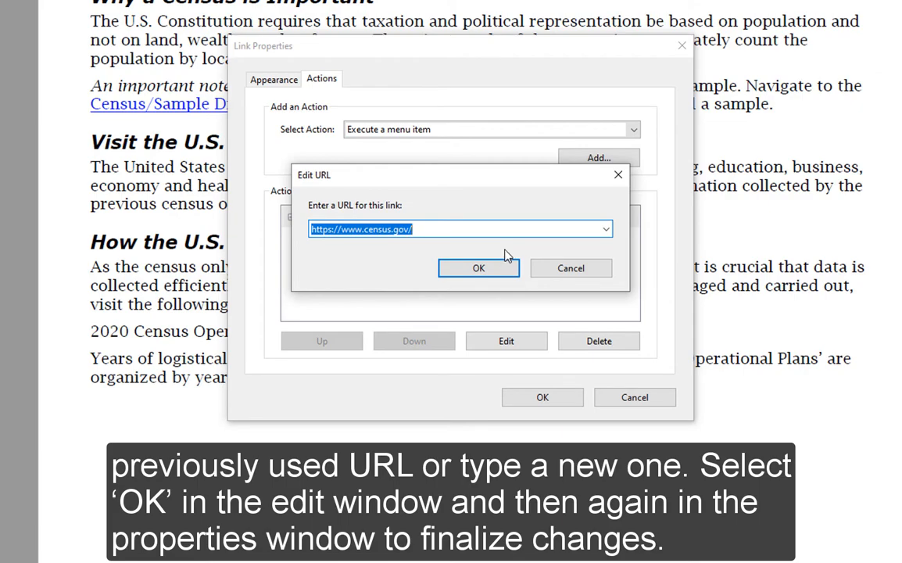
pyautogui.click(461, 268)
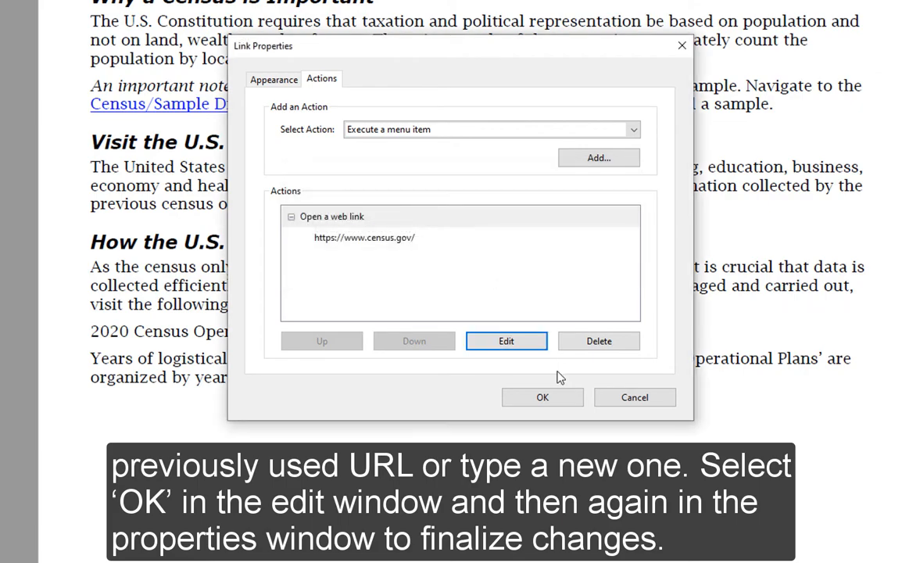
pyautogui.click(557, 402)
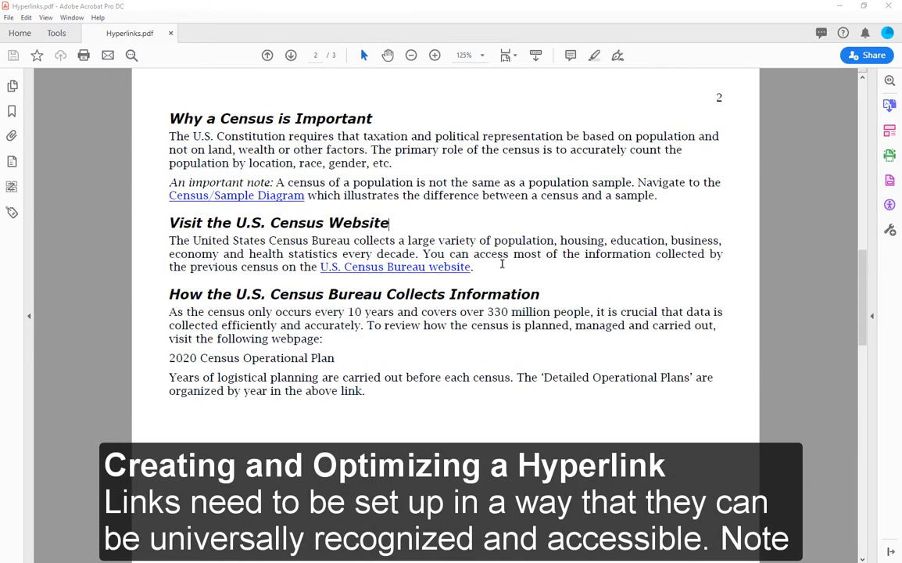
# Format the "2020 Census Operational Plan" text on page 2 as blue and underlined with the Edit PDF tool.
pyautogui.scroll(-2, 501, 265)
pyautogui.scroll(-1, 502, 263)
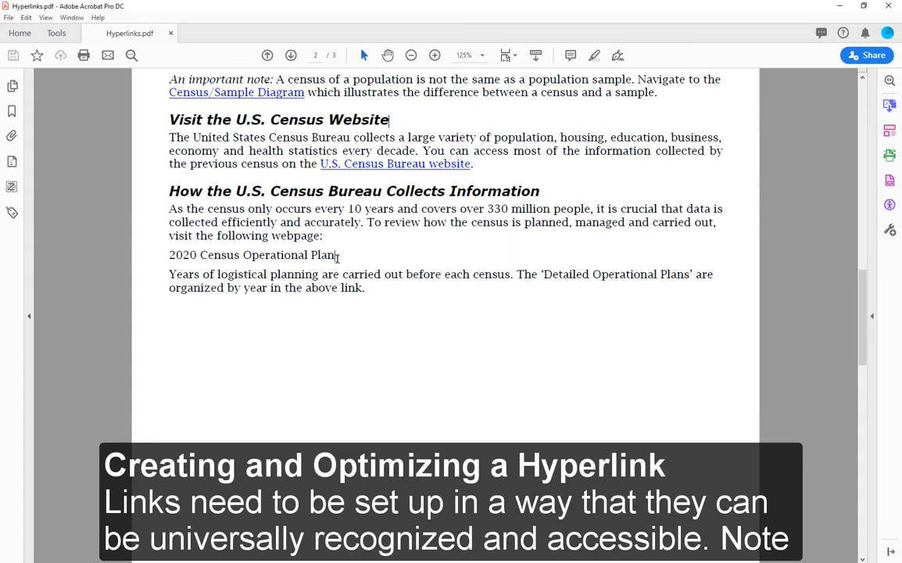
pyautogui.moveTo(335, 255); pyautogui.dragTo(167, 255)
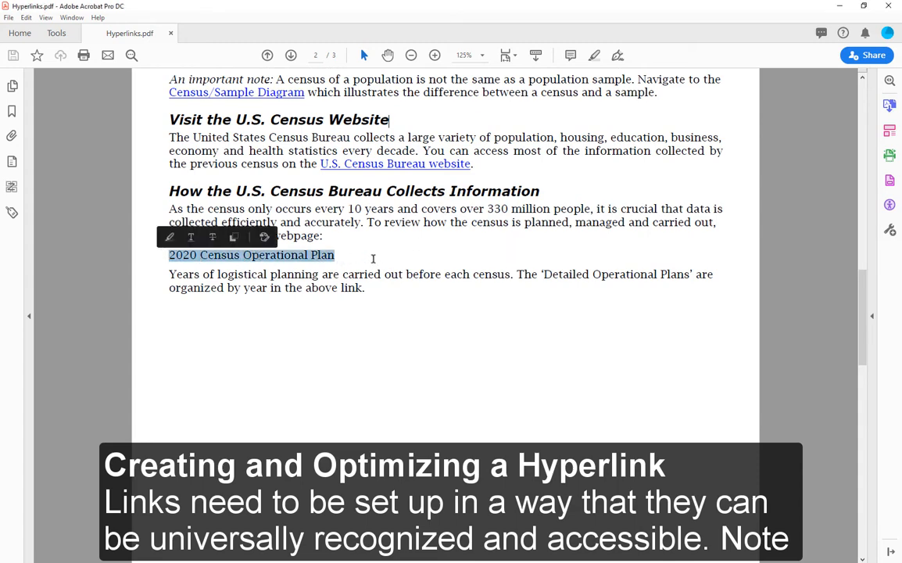
pyautogui.click(376, 272)
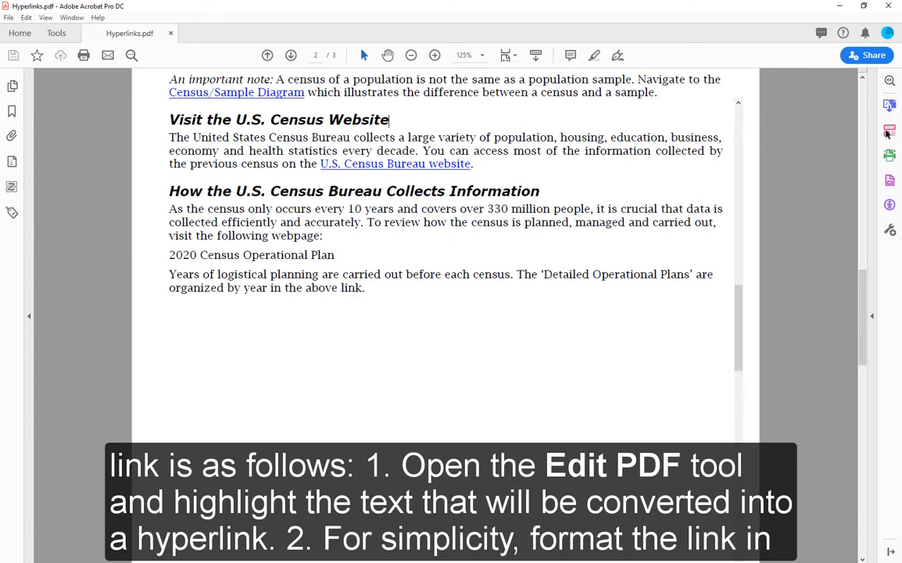
pyautogui.click(889, 131)
pyautogui.moveTo(273, 280); pyautogui.dragTo(95, 279)
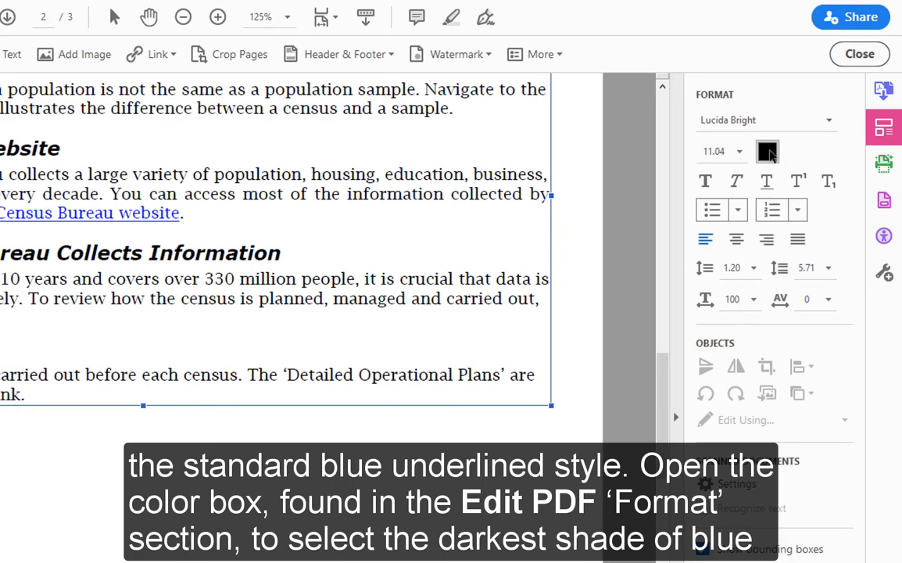
pyautogui.click(768, 152)
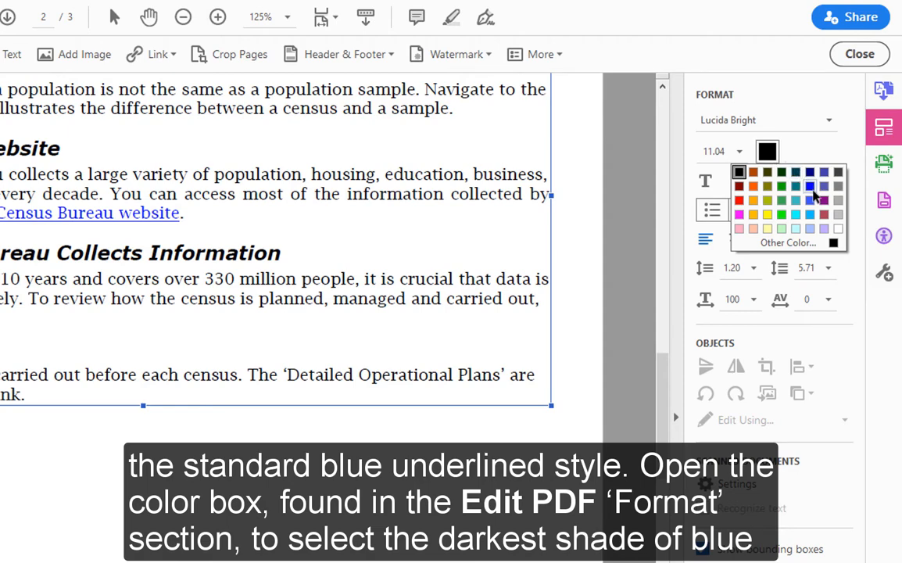
pyautogui.click(811, 188)
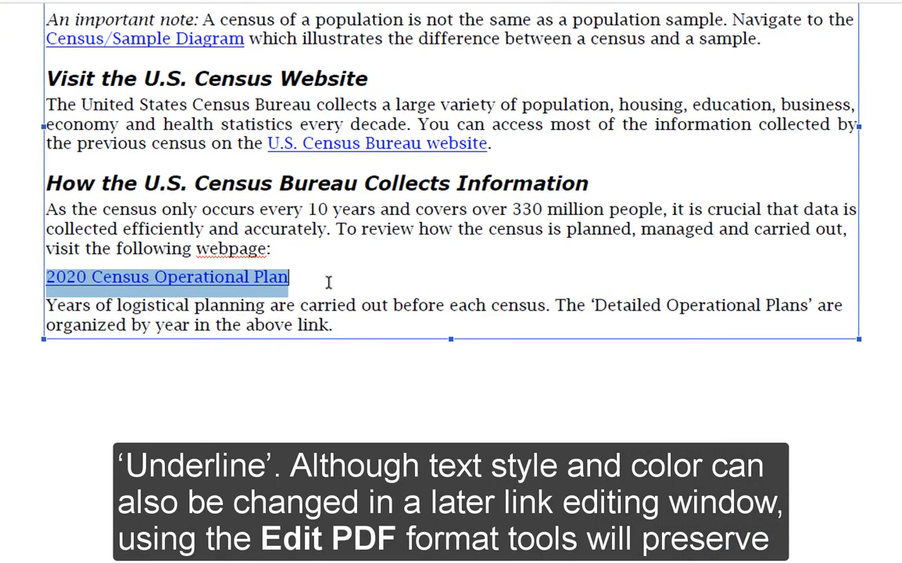
pyautogui.click(328, 281)
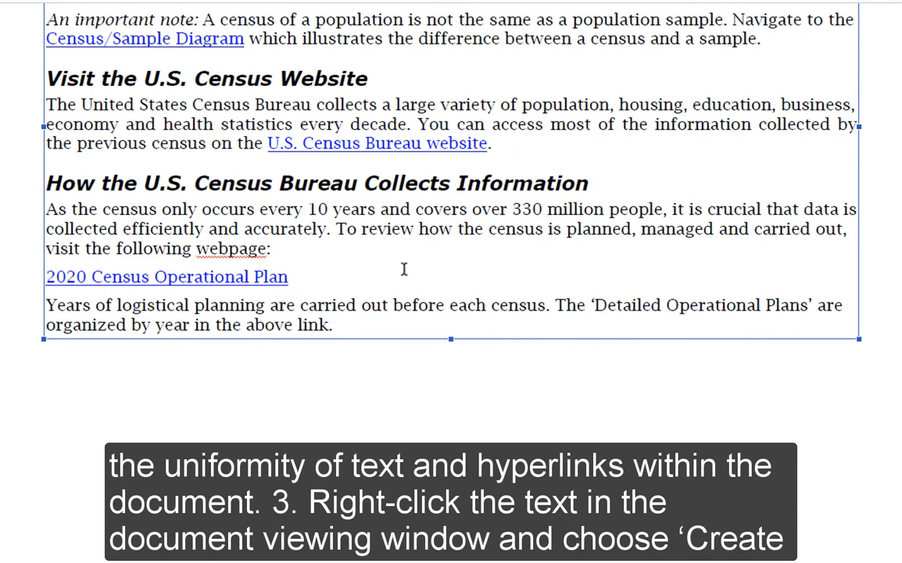
# Start a new link on the "2020 Census Operational Plan" text with the Invisible Rectangle link type.
pyautogui.moveTo(424, 277); pyautogui.dragTo(56, 283)
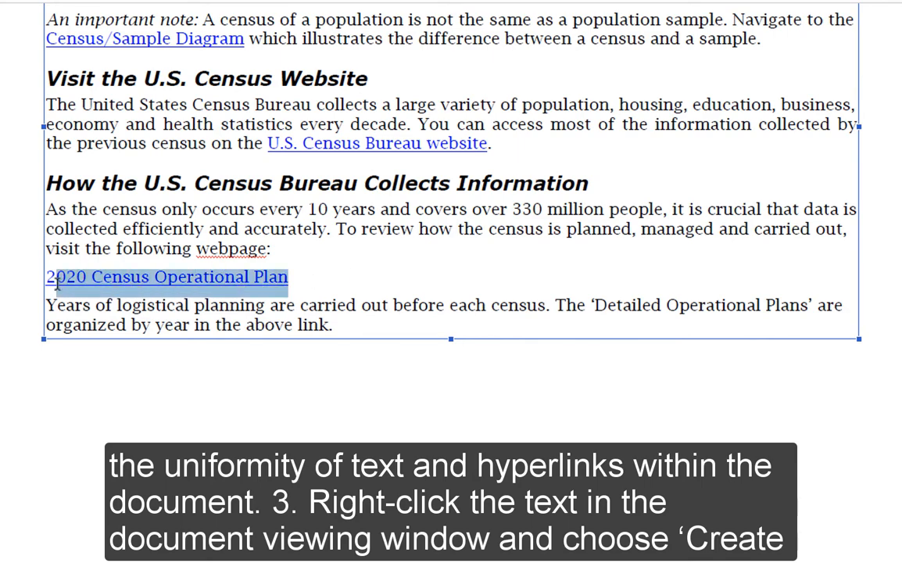
pyautogui.rightClick(194, 283)
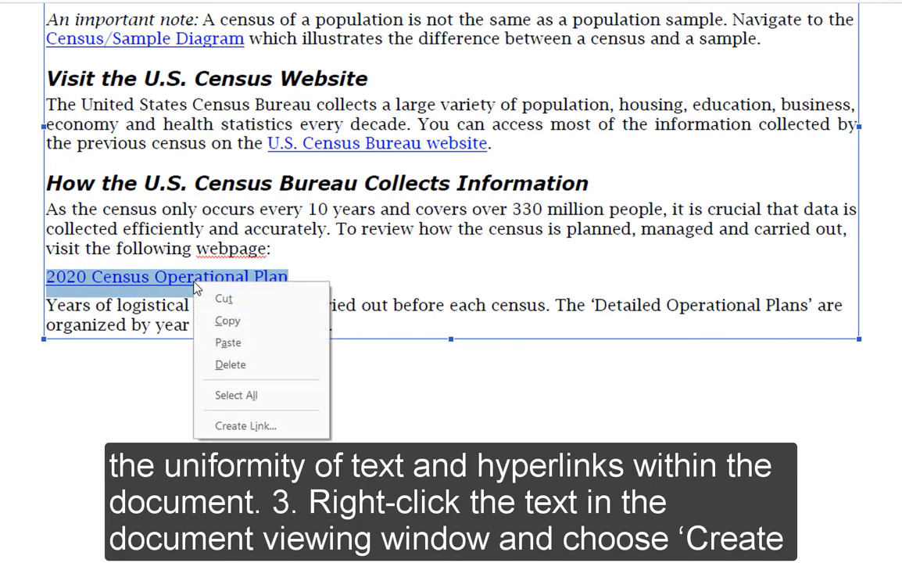
pyautogui.click(311, 426)
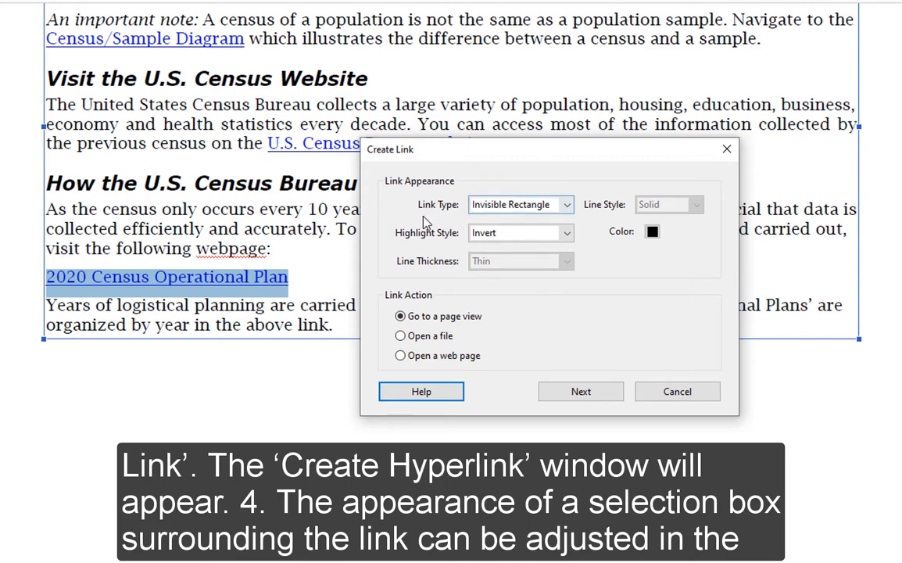
pyautogui.click(555, 209)
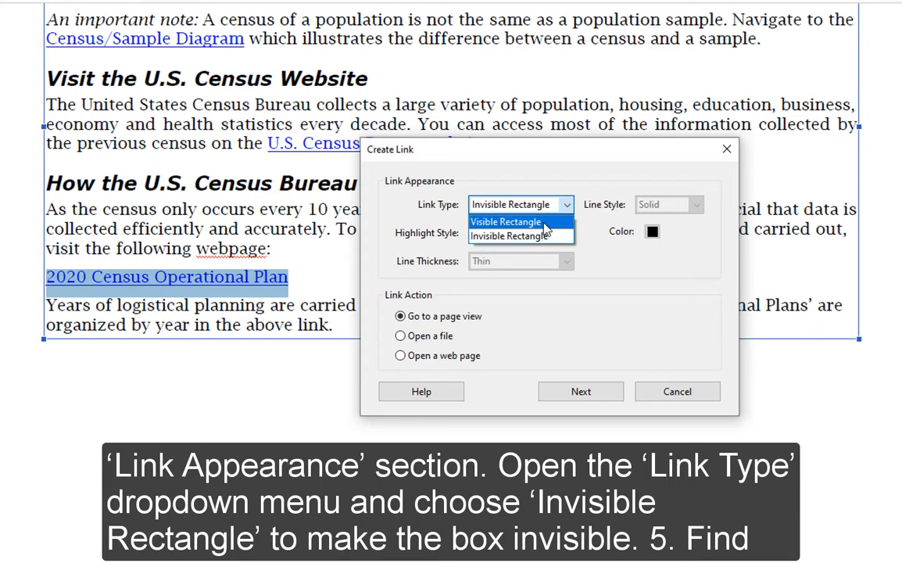
pyautogui.click(492, 234)
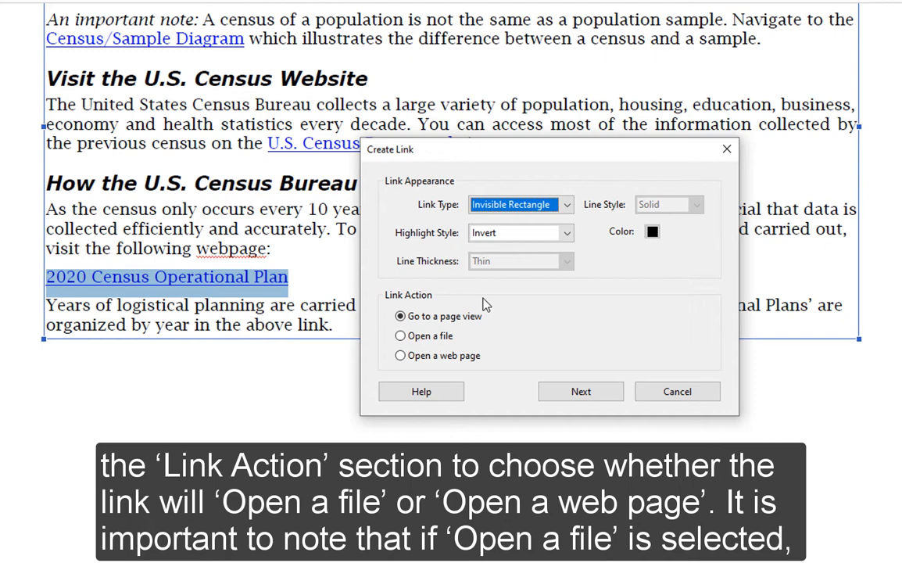
# Make the new link open a web page, using the copied URL ending in planning-management/planning-docs/operational-plan.html.
pyautogui.click(402, 356)
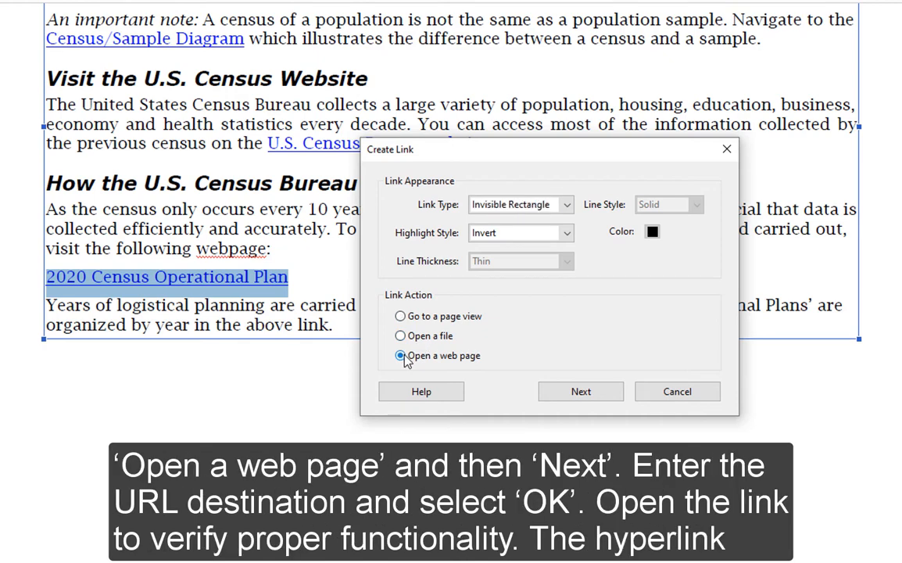
pyautogui.click(580, 391)
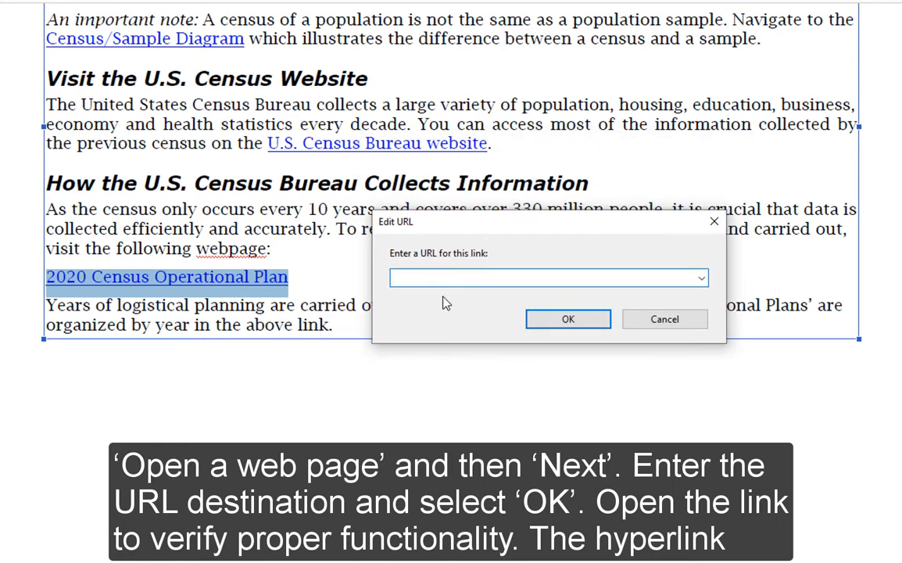
pyautogui.write('https://www.census.gov/programs-surveys/decennial-census/2020-census/planning-management/planning-docs/operational-plan.html')
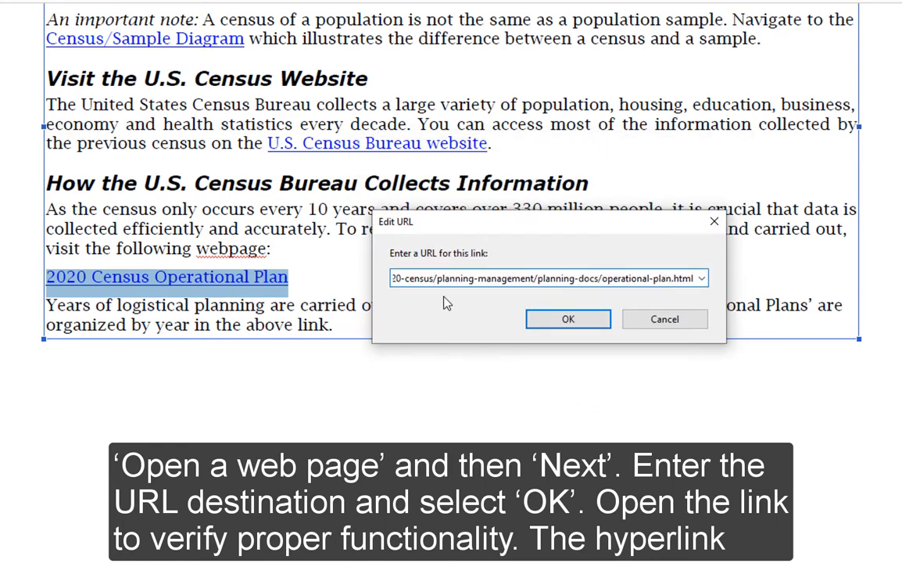
pyautogui.click(552, 315)
pyautogui.click(357, 289)
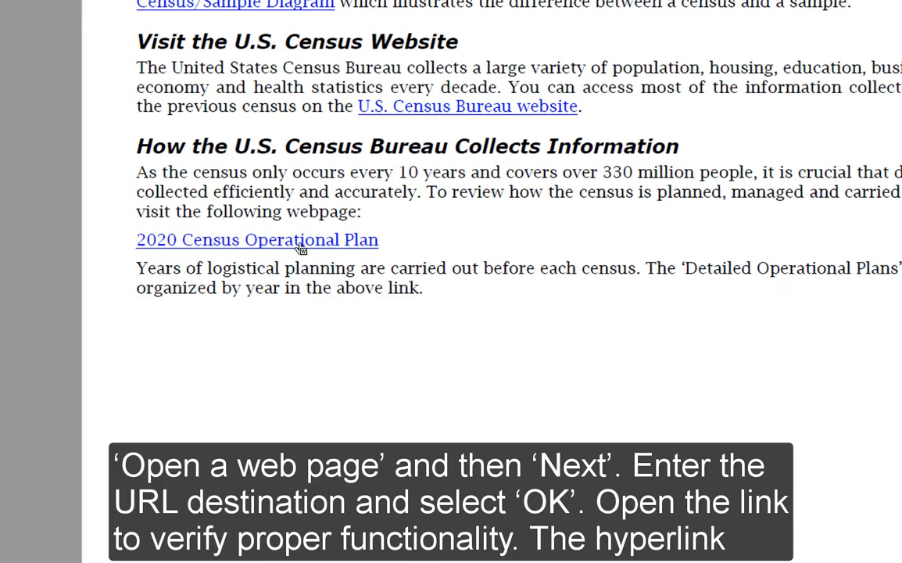
pyautogui.click(300, 246)
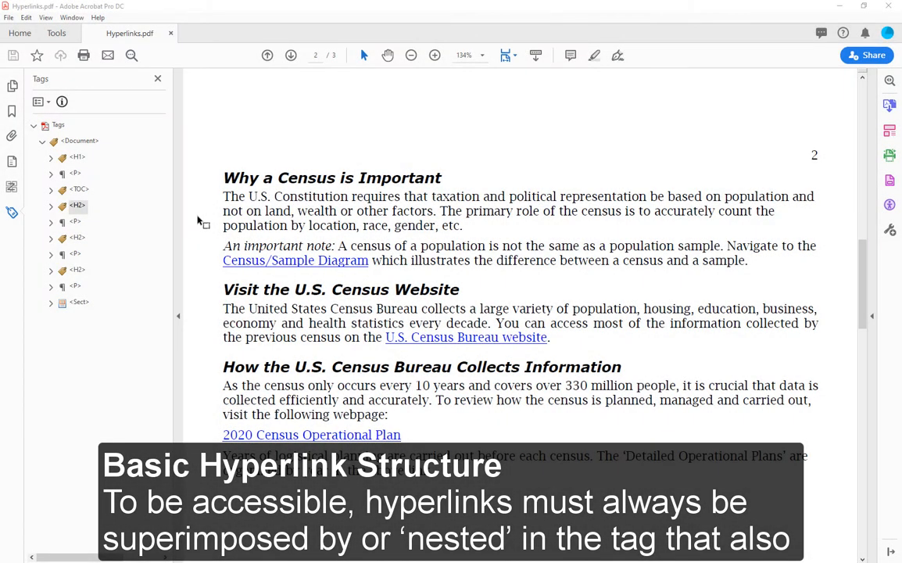
# Expand the <P> tag under "Why a Census is Important" in the tag tree and examine the content it holds.
pyautogui.click(75, 223)
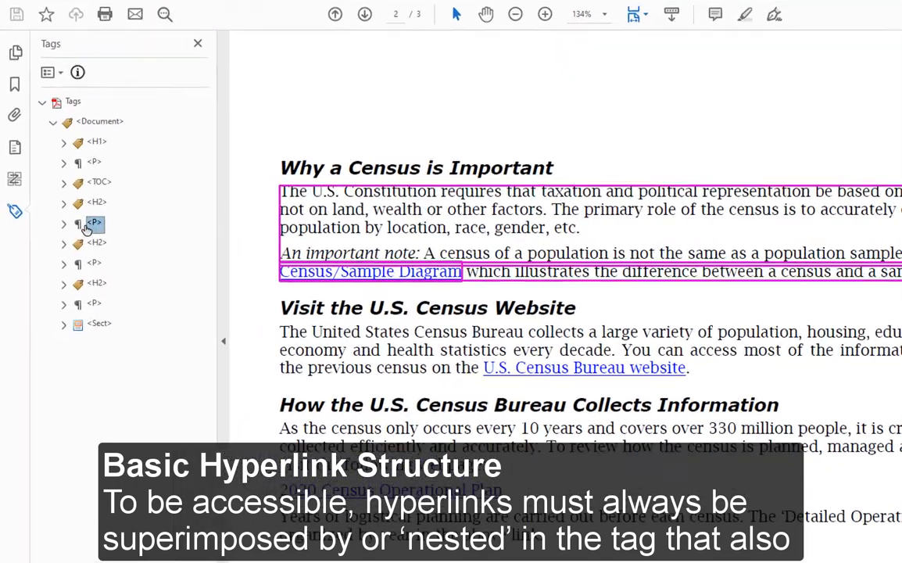
pyautogui.click(74, 225)
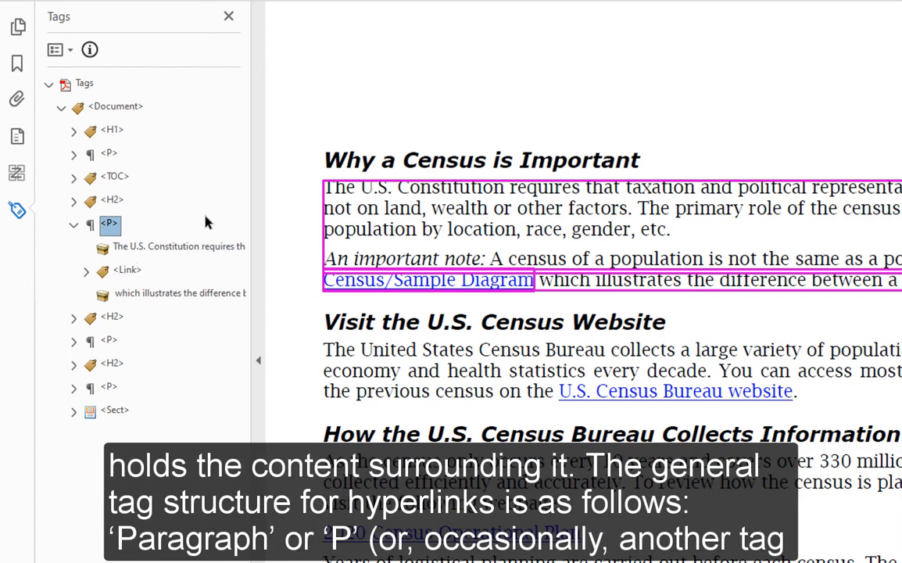
pyautogui.click(279, 228)
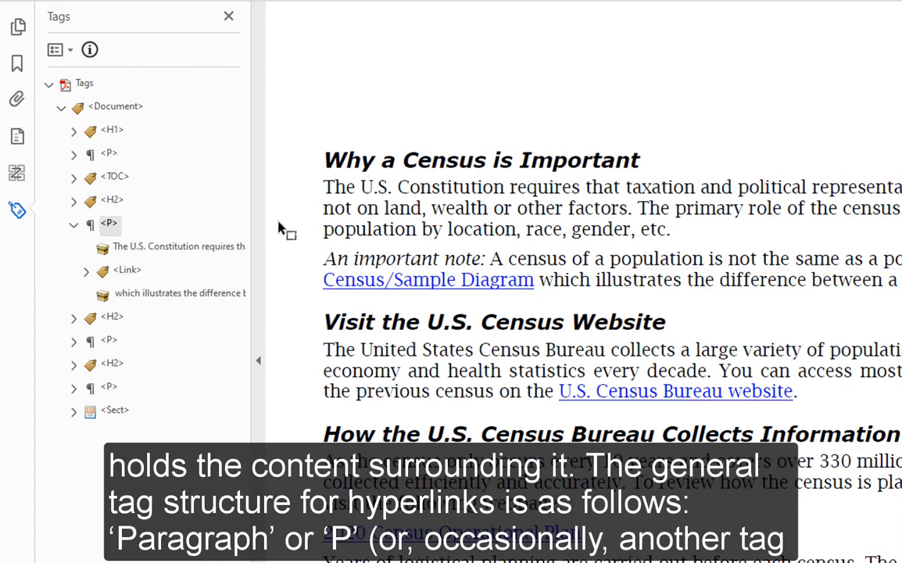
pyautogui.click(165, 229)
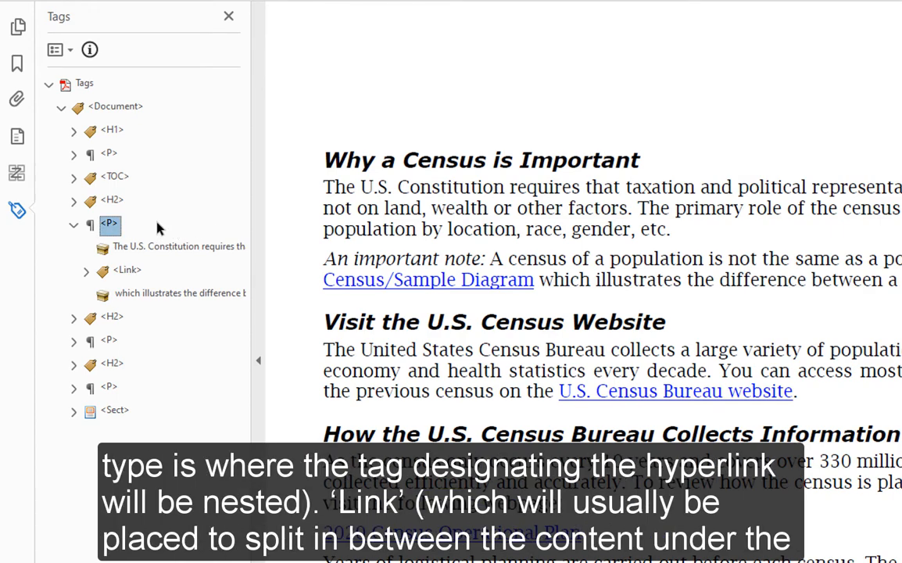
pyautogui.click(107, 225)
pyautogui.click(88, 225)
# Examine the <Link> tag and its surrounding text containers, and expand it to inspect the nested Link - OBJR element.
pyautogui.click(149, 270)
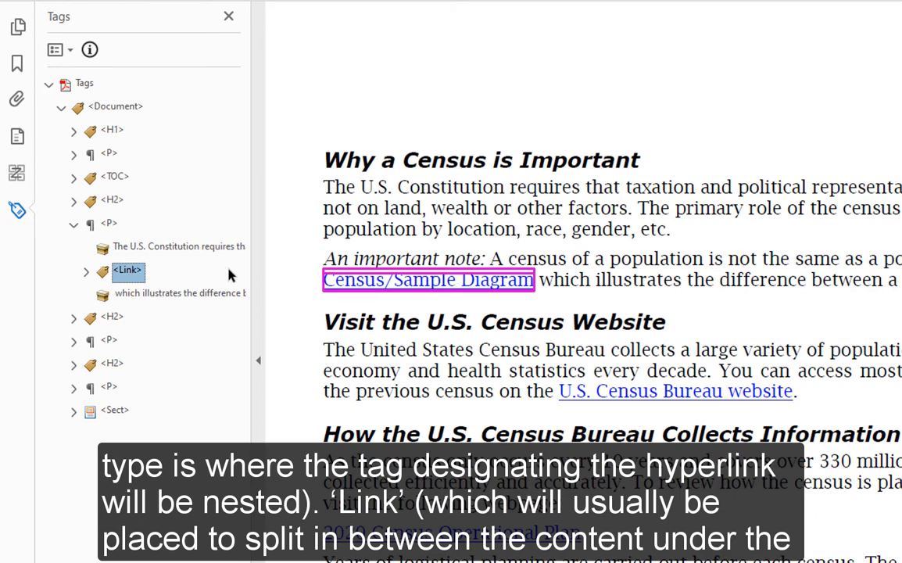
pyautogui.click(178, 247)
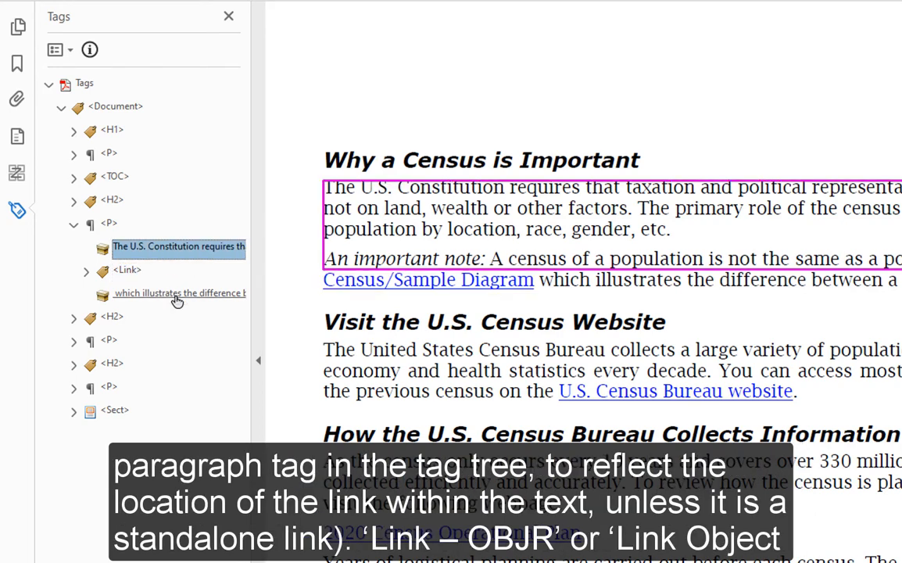
pyautogui.click(178, 299)
pyautogui.click(130, 269)
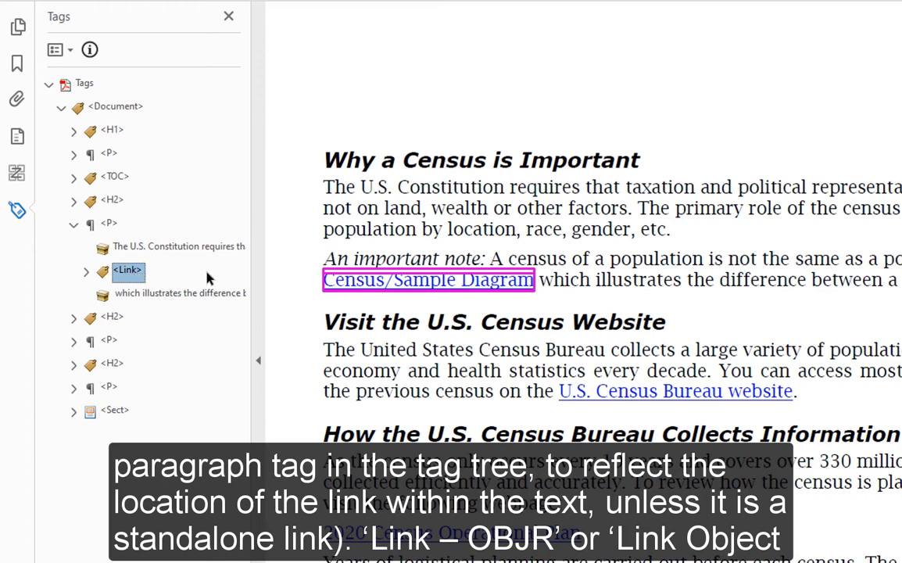
pyautogui.click(86, 271)
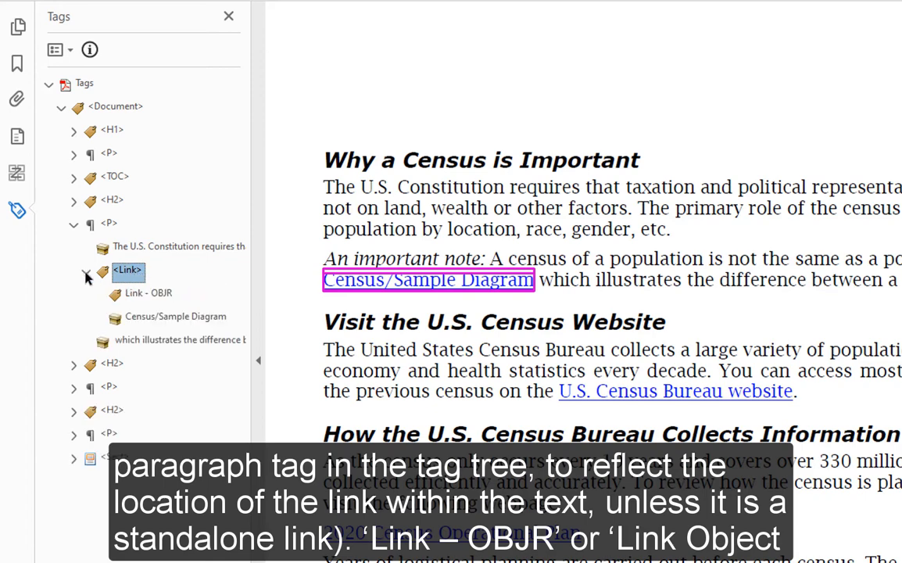
pyautogui.click(152, 294)
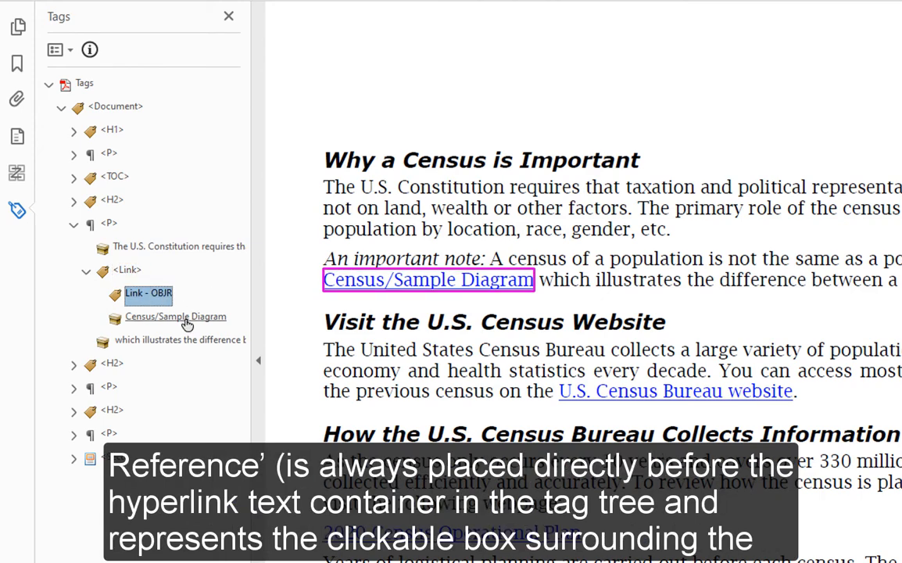
# Compare the Link - OBJR element with the Census/Sample Diagram text container inside the <Link> tag.
pyautogui.click(186, 320)
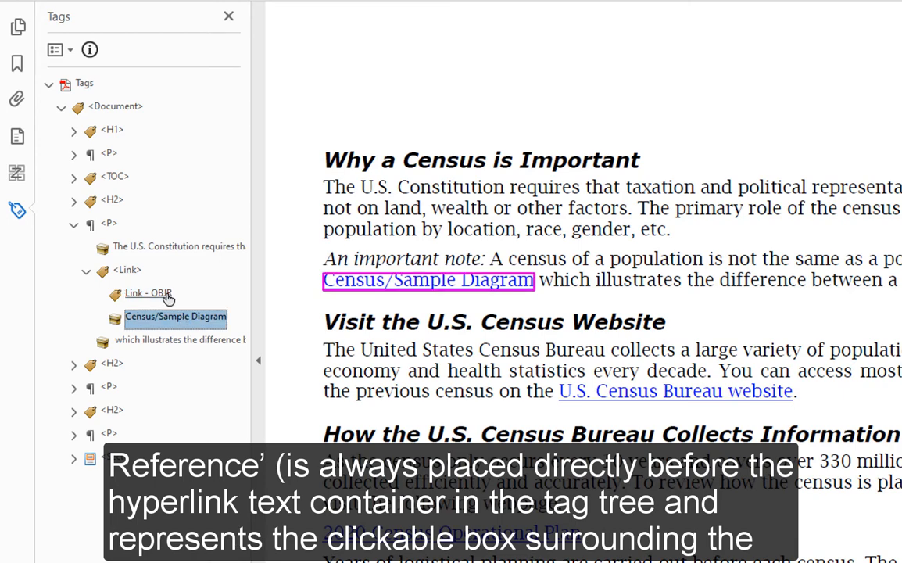
pyautogui.click(165, 295)
pyautogui.click(172, 316)
pyautogui.click(166, 296)
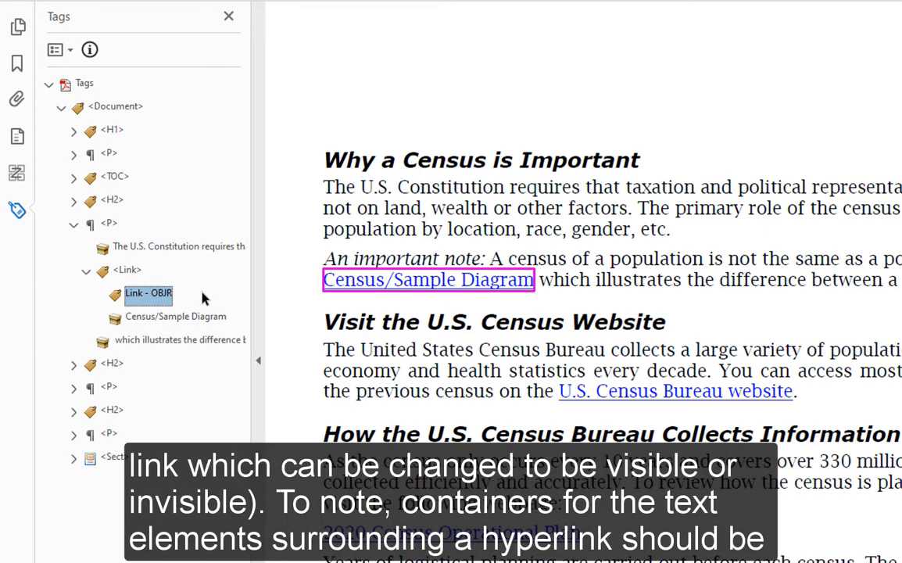
# Collapse the <Link> tag and examine the text containers before and after it in the "Why a Census is Important" paragraph.
pyautogui.click(86, 272)
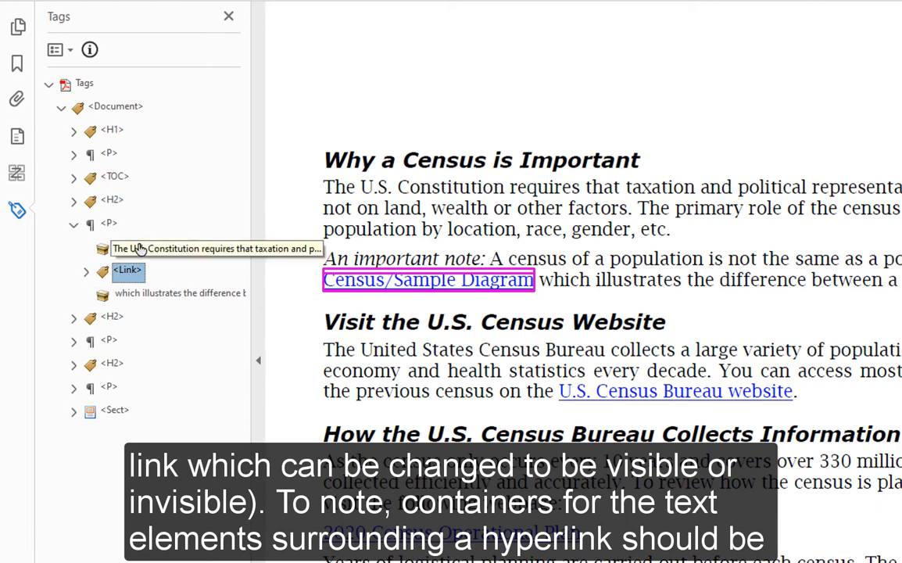
pyautogui.click(114, 246)
pyautogui.click(131, 271)
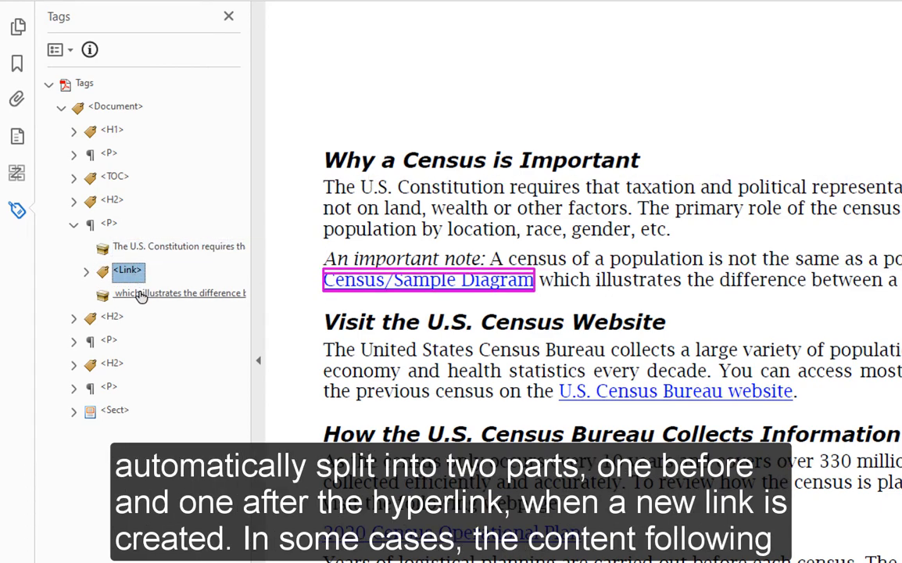
pyautogui.click(143, 297)
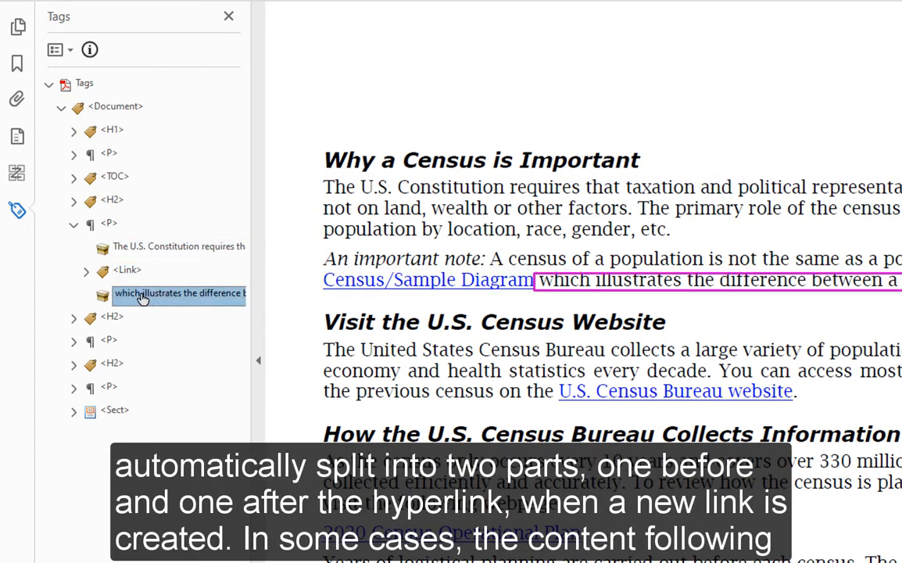
pyautogui.click(171, 248)
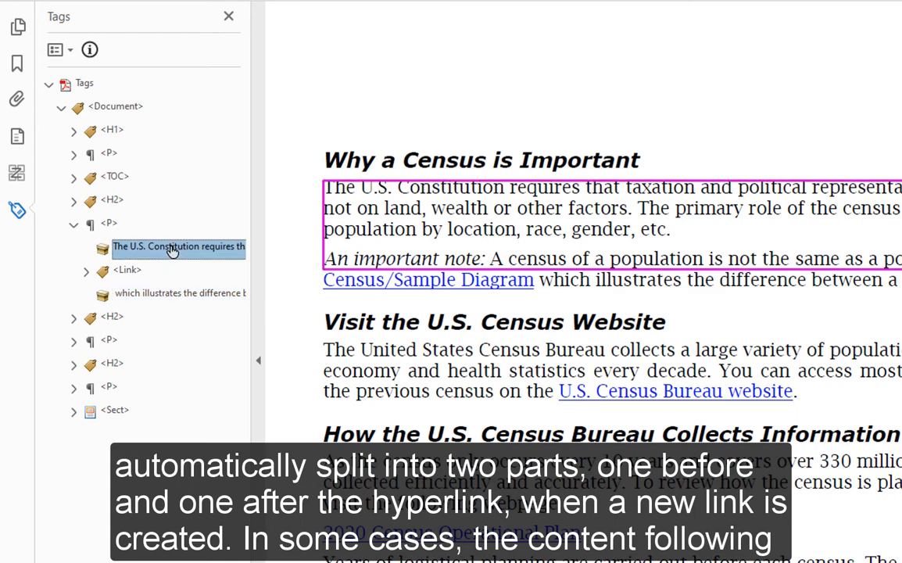
pyautogui.click(169, 297)
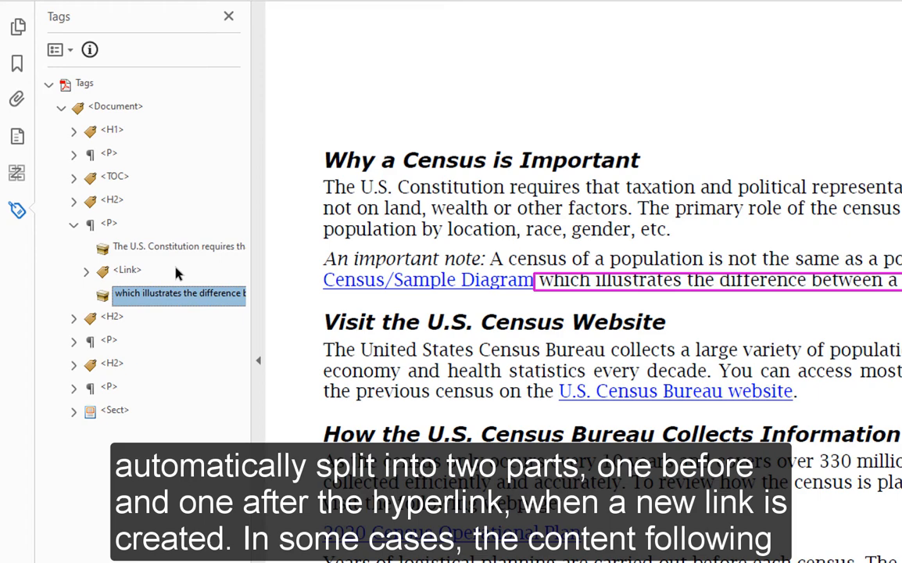
# Highlight the page text following the Census/Sample Diagram link, starting at "which illustrates the difference", and clear the selection.
pyautogui.click(391, 270)
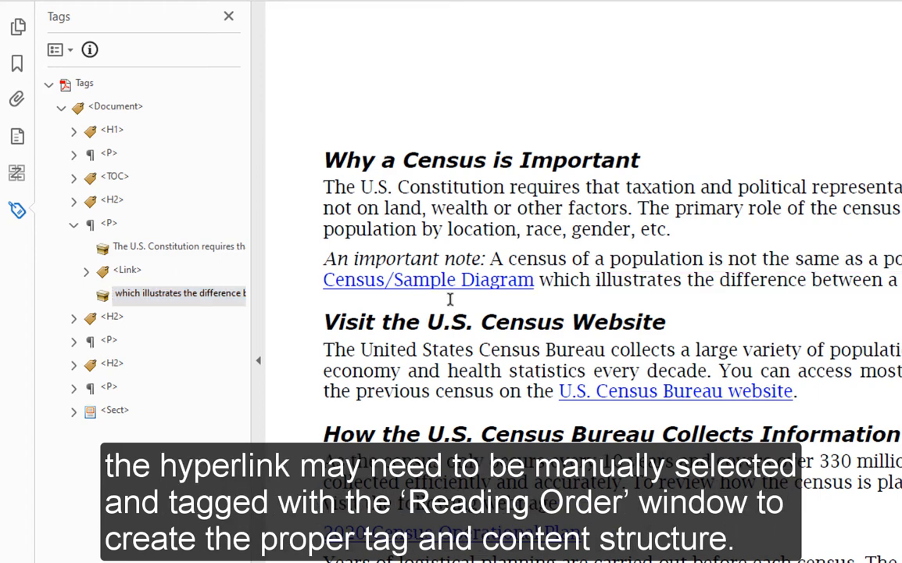
pyautogui.moveTo(538, 279); pyautogui.dragTo(899, 280)
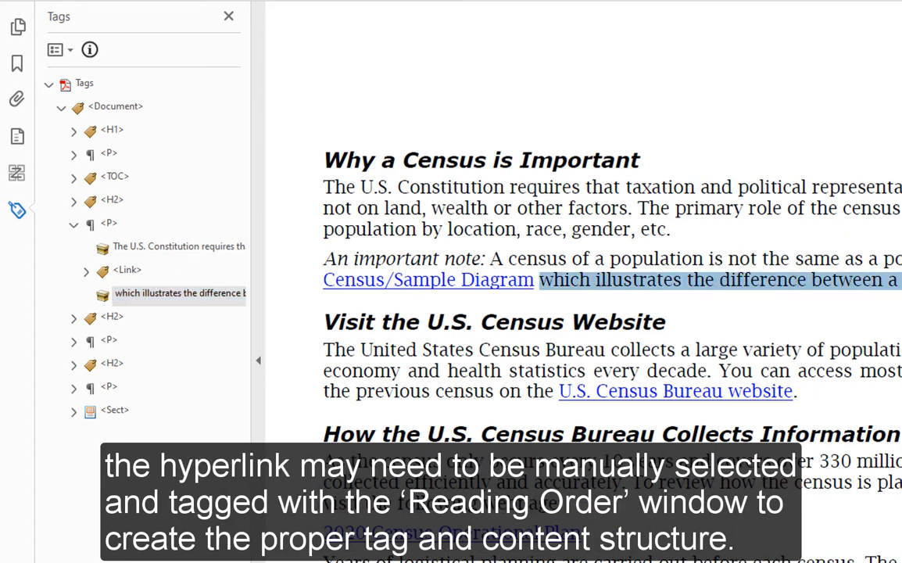
pyautogui.click(570, 301)
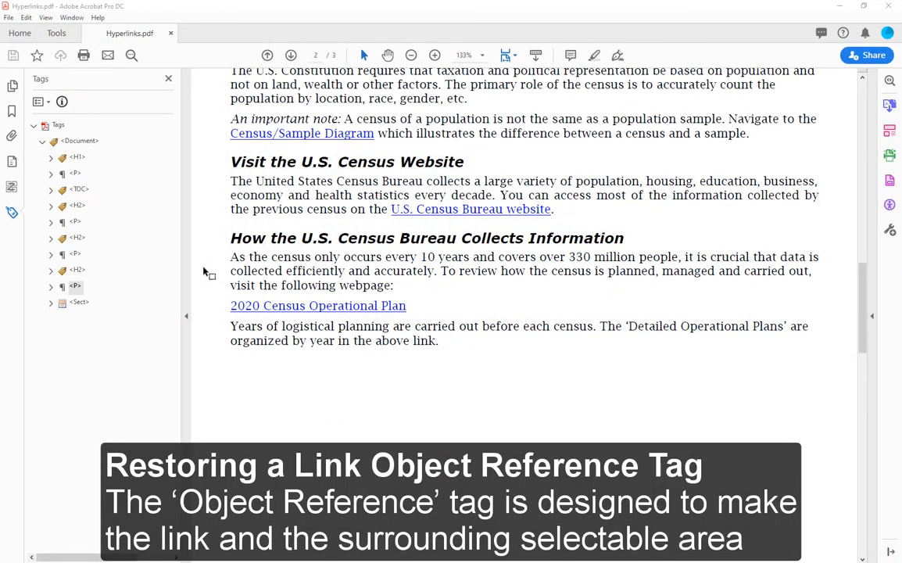
# Expand the <P> tag under "How the U.S. Census Bureau Collects Information" and its <Link> tag, and inspect the link's contents.
pyautogui.click(50, 286)
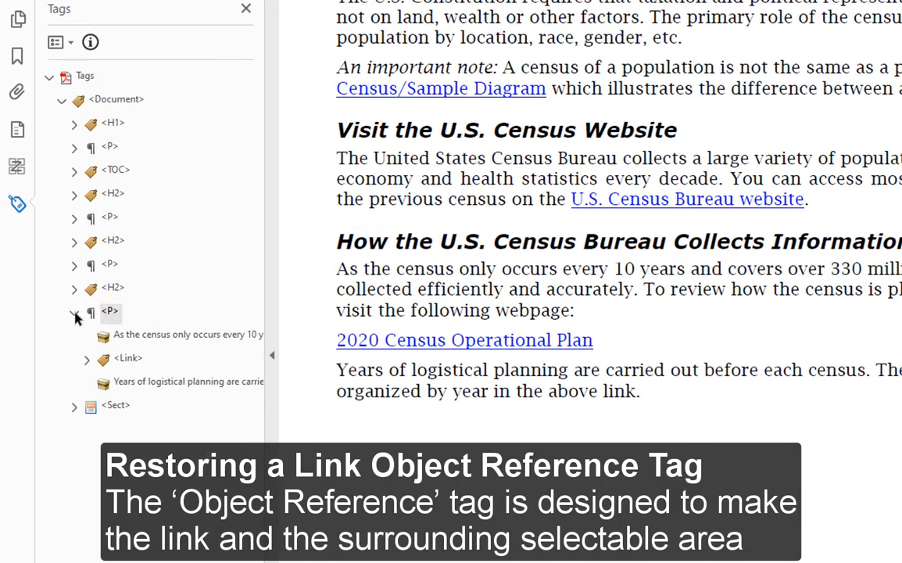
pyautogui.click(127, 359)
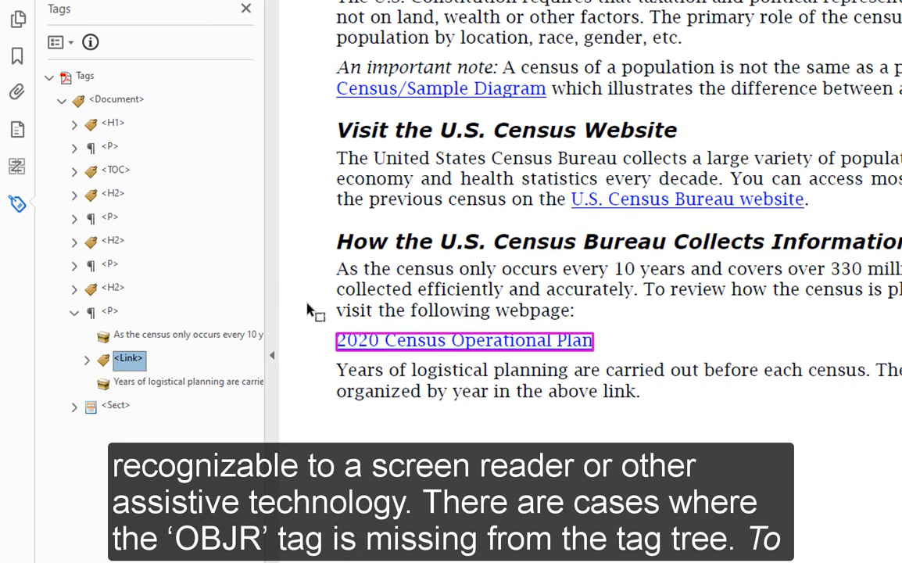
pyautogui.click(87, 360)
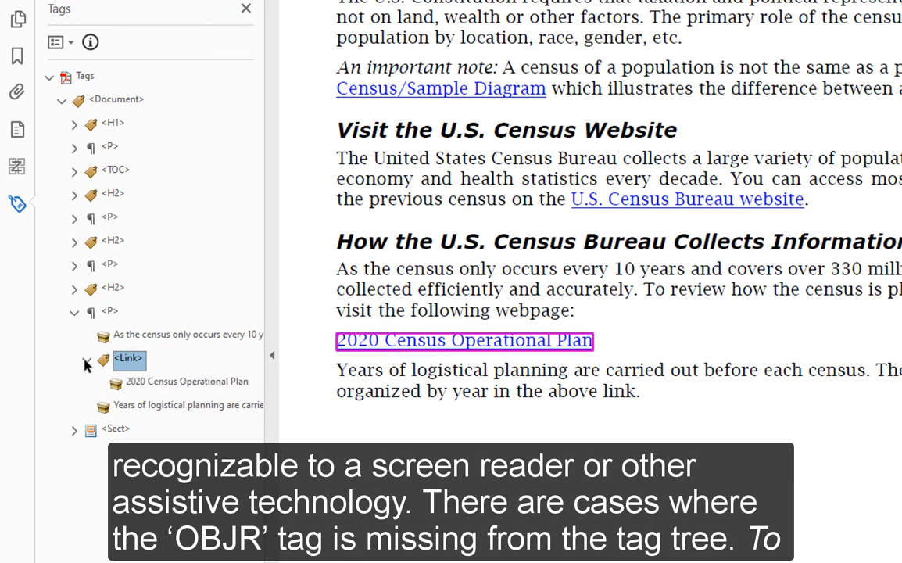
pyautogui.click(148, 381)
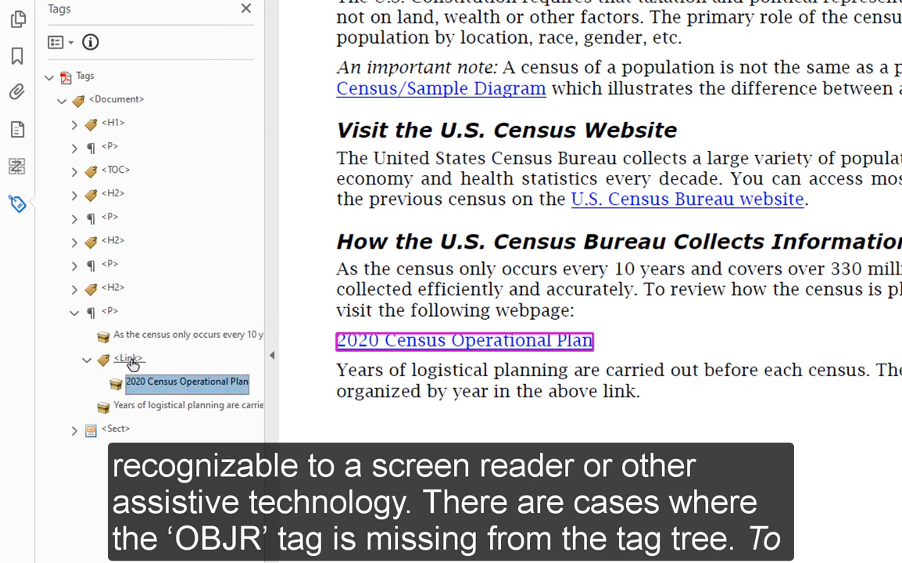
# Search the page for Unmarked Links with Find Element, keeping the 2020 Census Operational Plan <Link> tag as the target.
pyautogui.click(130, 359)
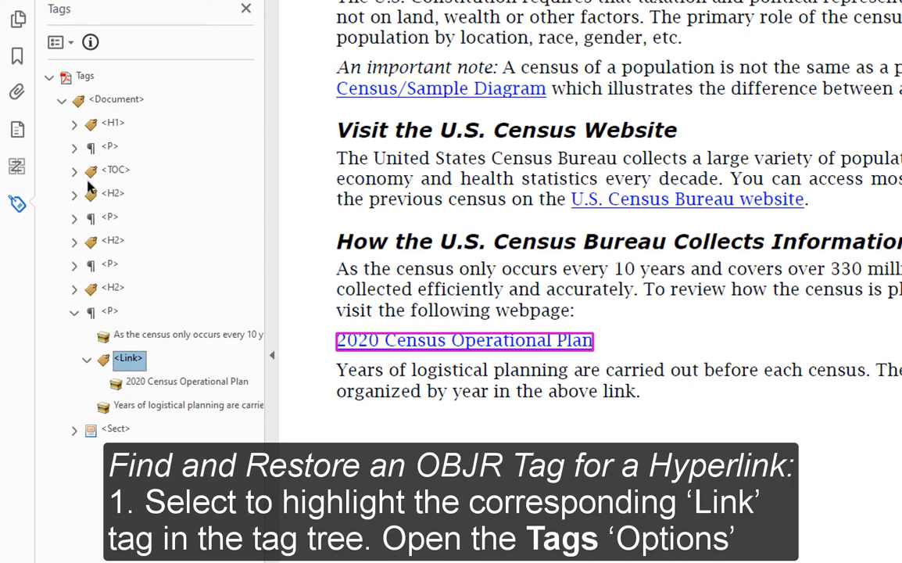
pyautogui.click(56, 42)
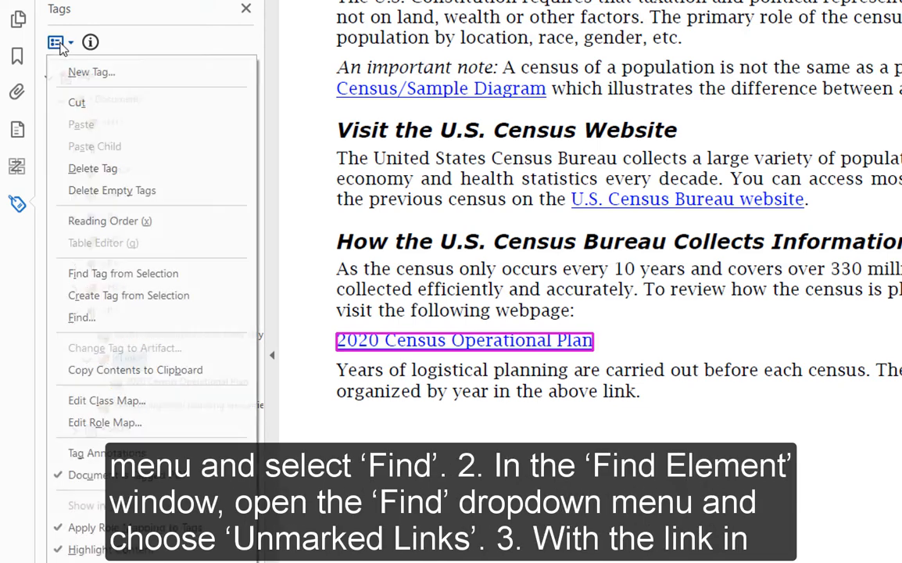
pyautogui.click(92, 317)
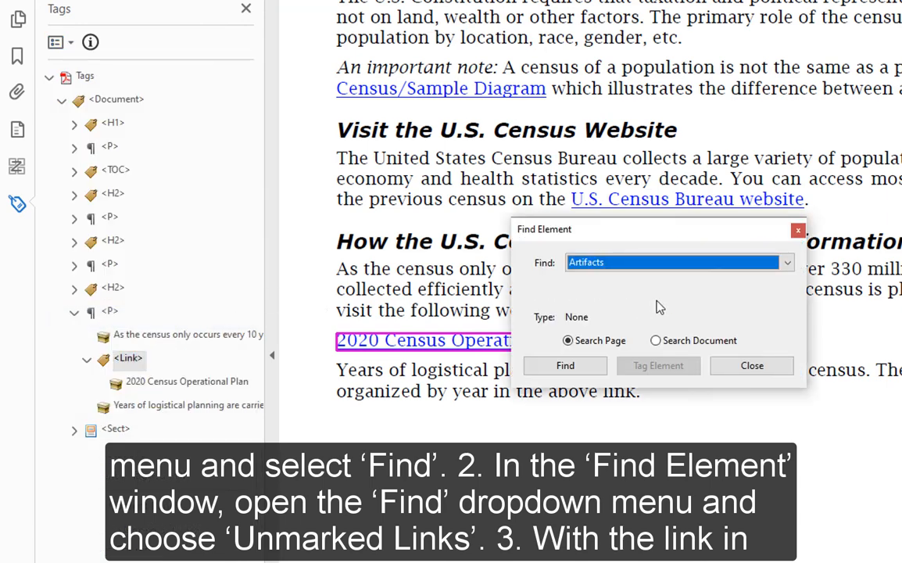
pyautogui.moveTo(663, 232); pyautogui.dragTo(515, 150)
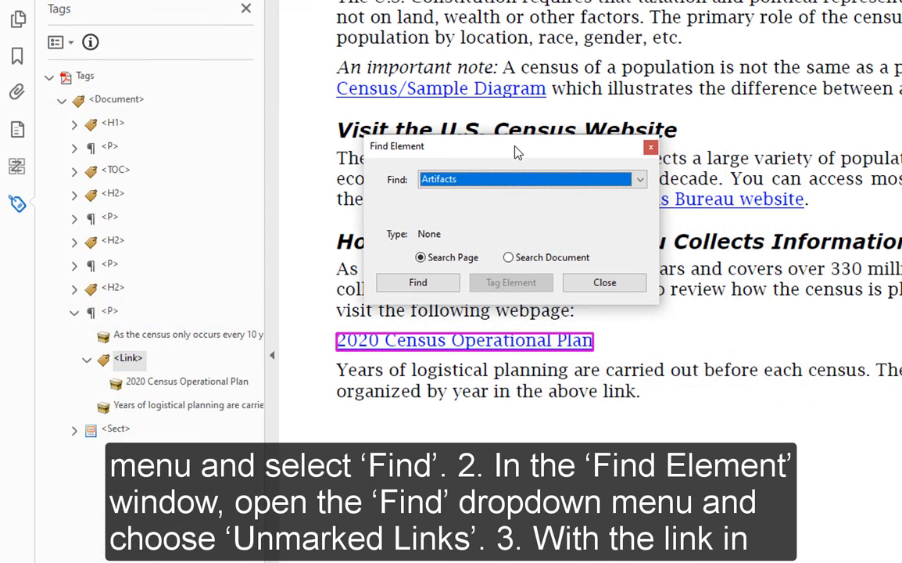
pyautogui.click(625, 185)
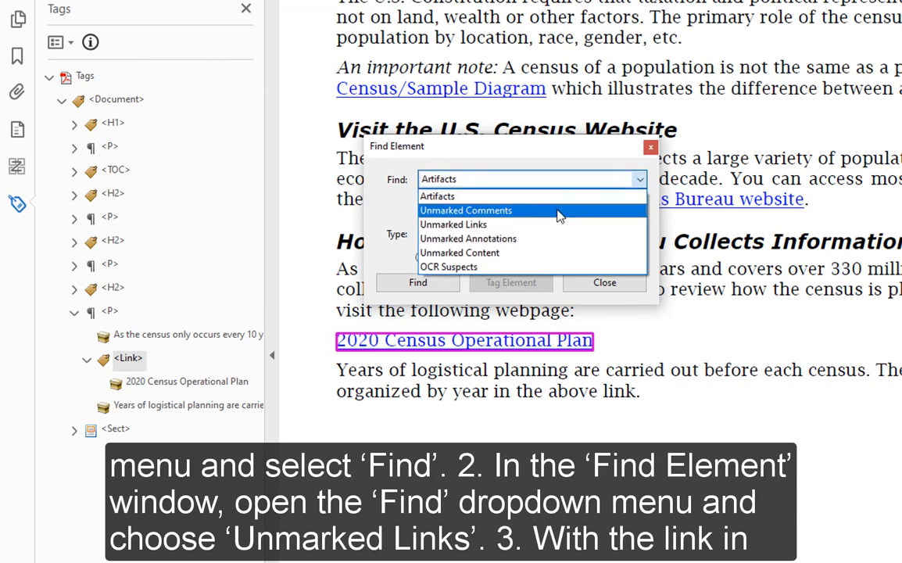
pyautogui.click(510, 227)
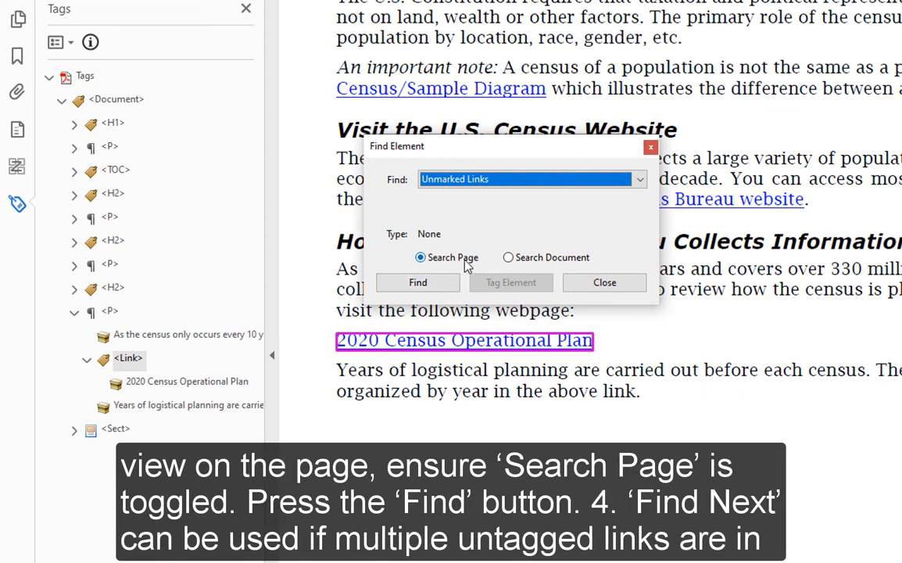
pyautogui.click(422, 285)
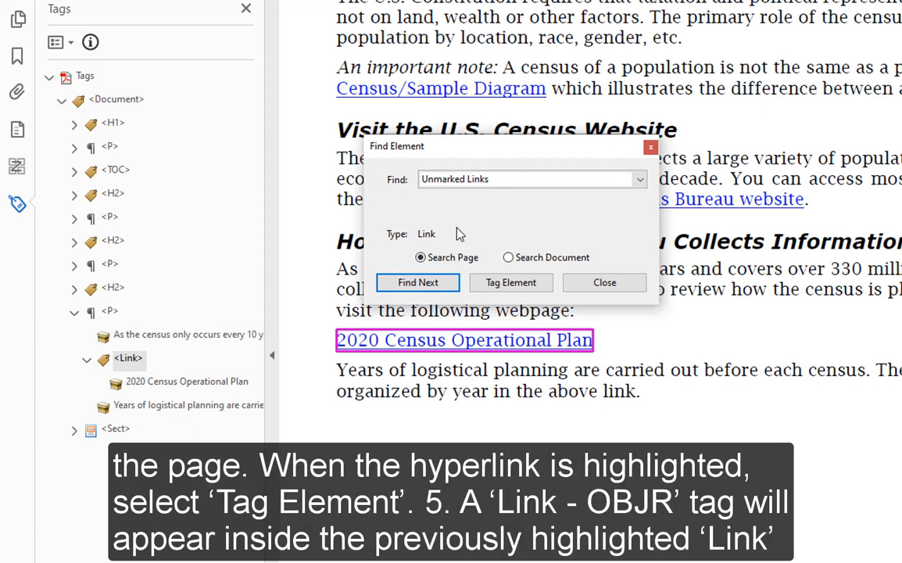
# Tag the found 2020 Census Operational Plan link, check its Link - OBJR element in the tag tree, and close Find Element.
pyautogui.click(512, 283)
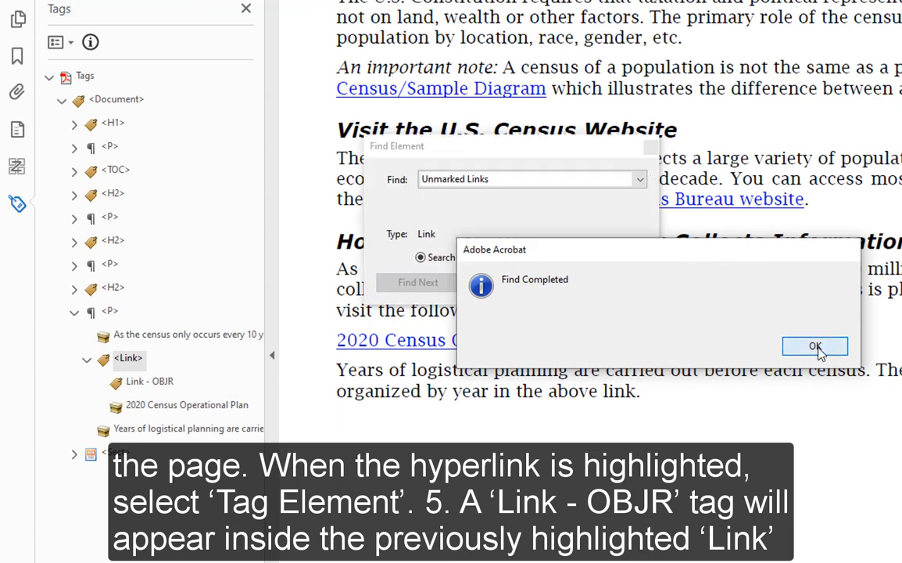
pyautogui.click(816, 348)
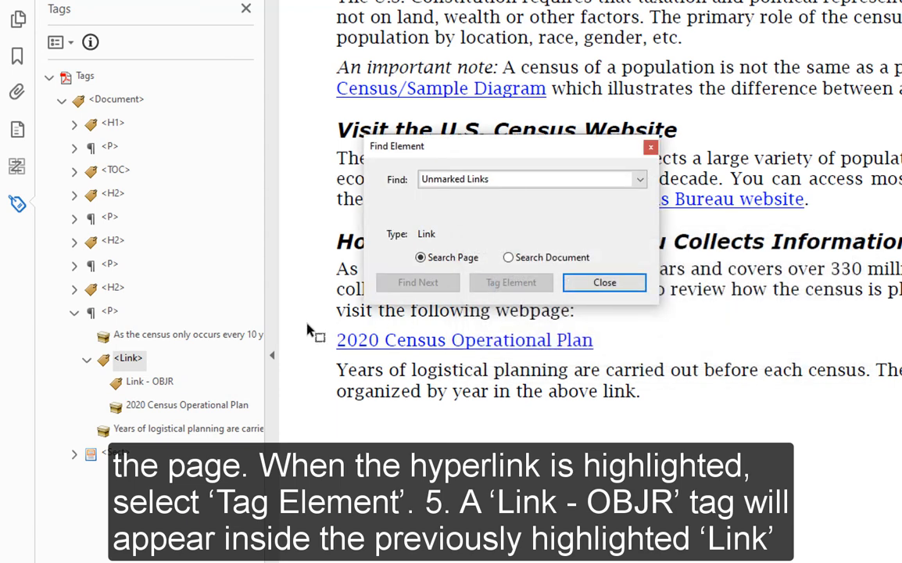
pyautogui.click(150, 382)
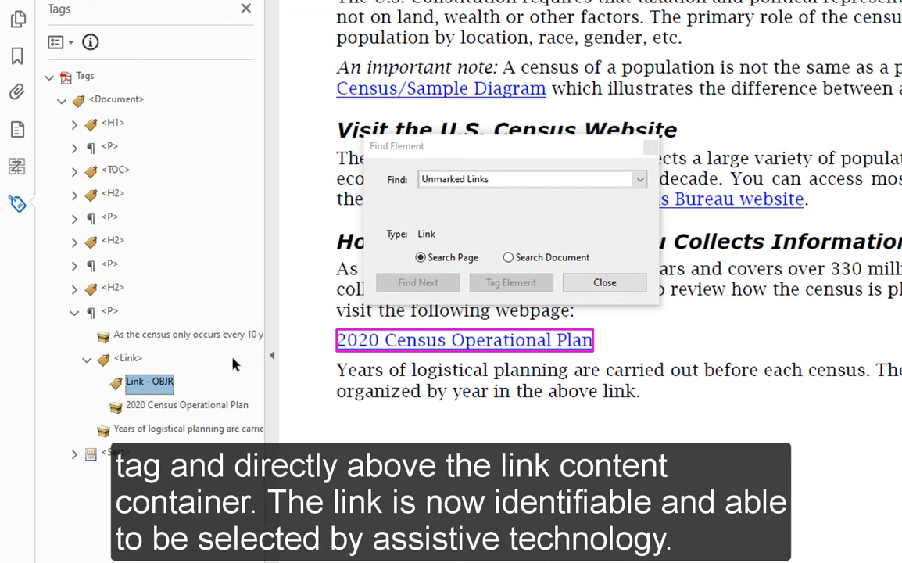
pyautogui.click(637, 280)
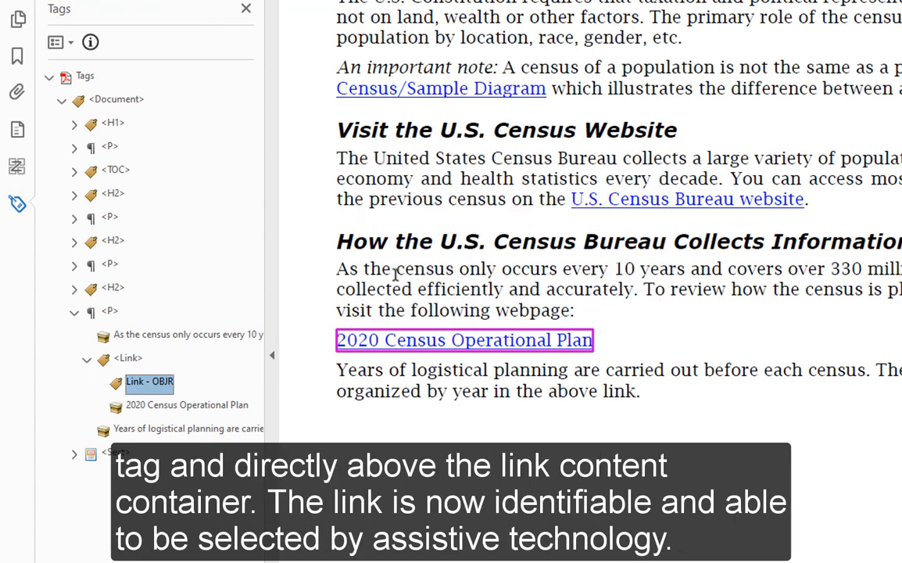